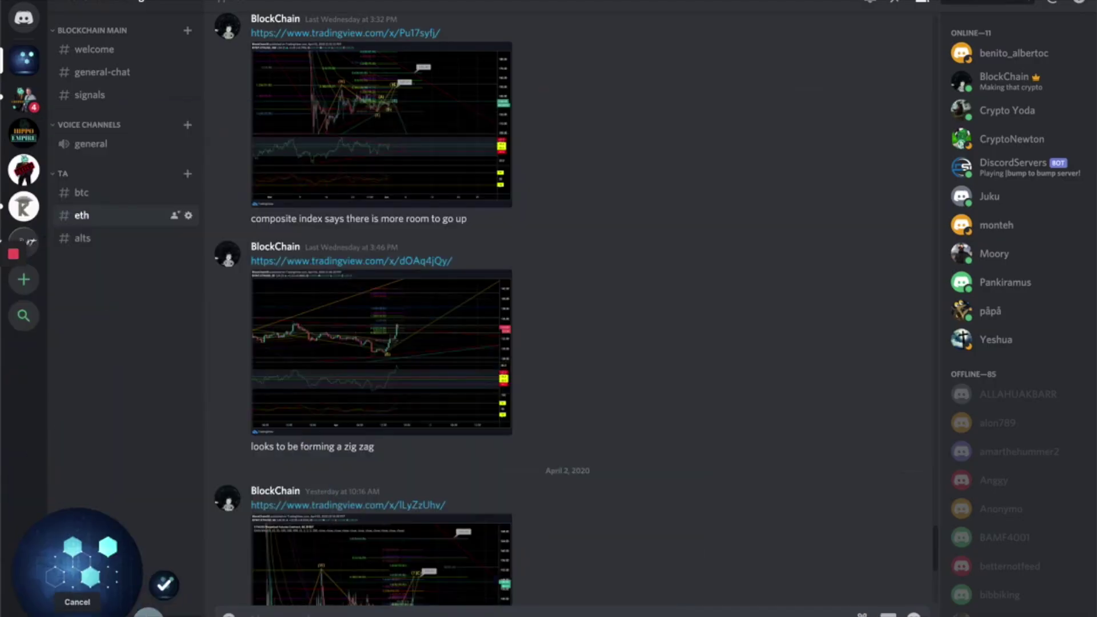
Review the April 1 posts in the eth channel and the recent messages in the general-chat channel
scroll(661, 494, "up", 3)
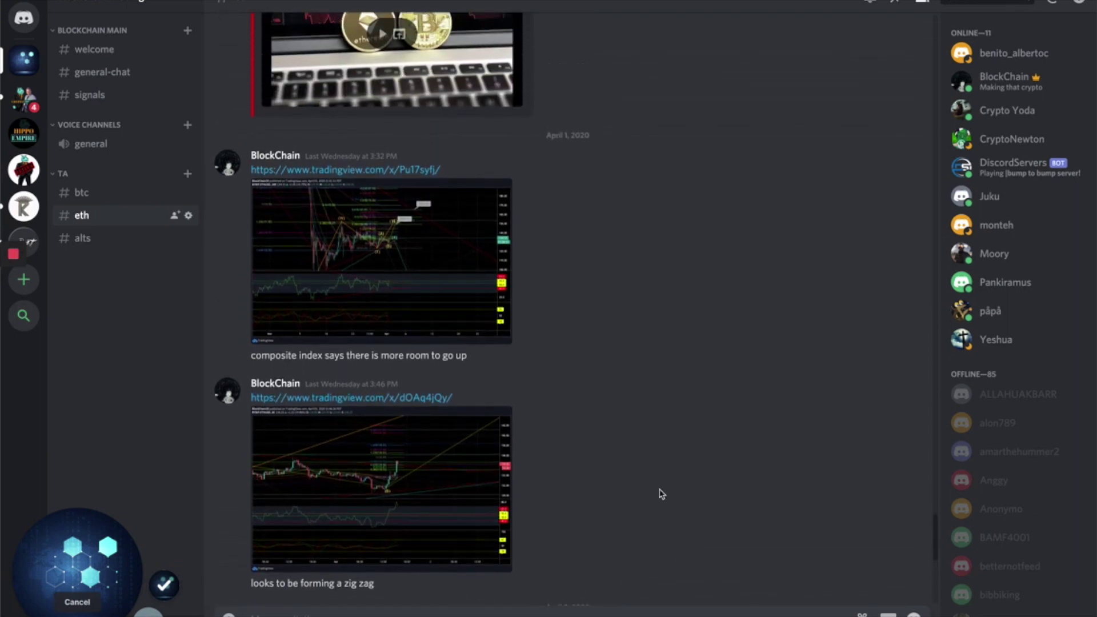
scroll(618, 399, "up", 1)
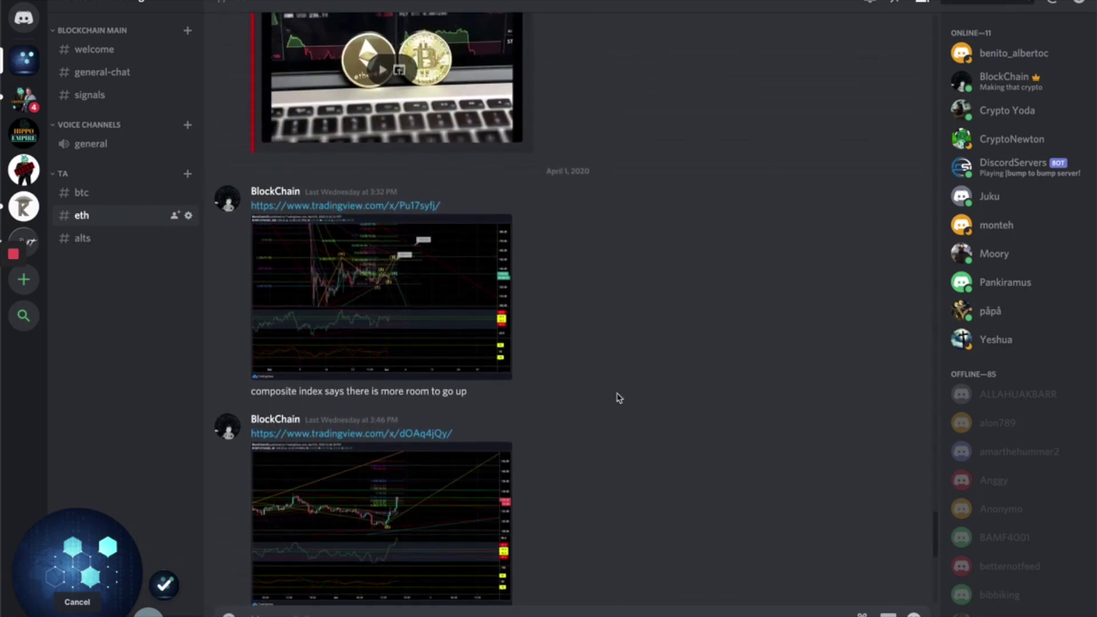
left_click(105, 80)
scroll(451, 230, "up", 10)
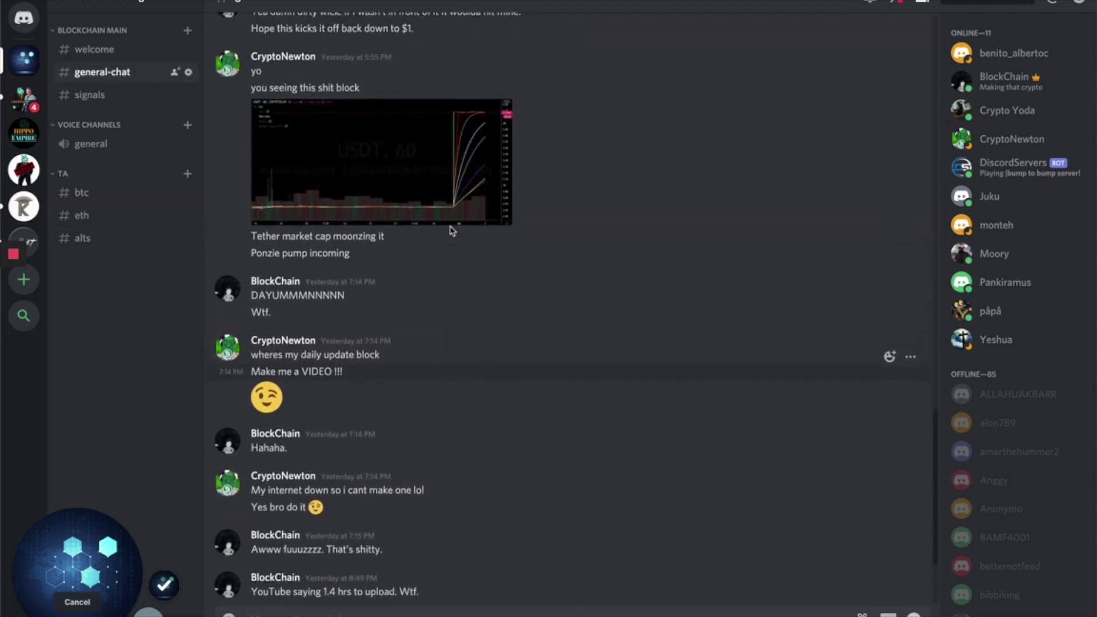
scroll(451, 235, "up", 8)
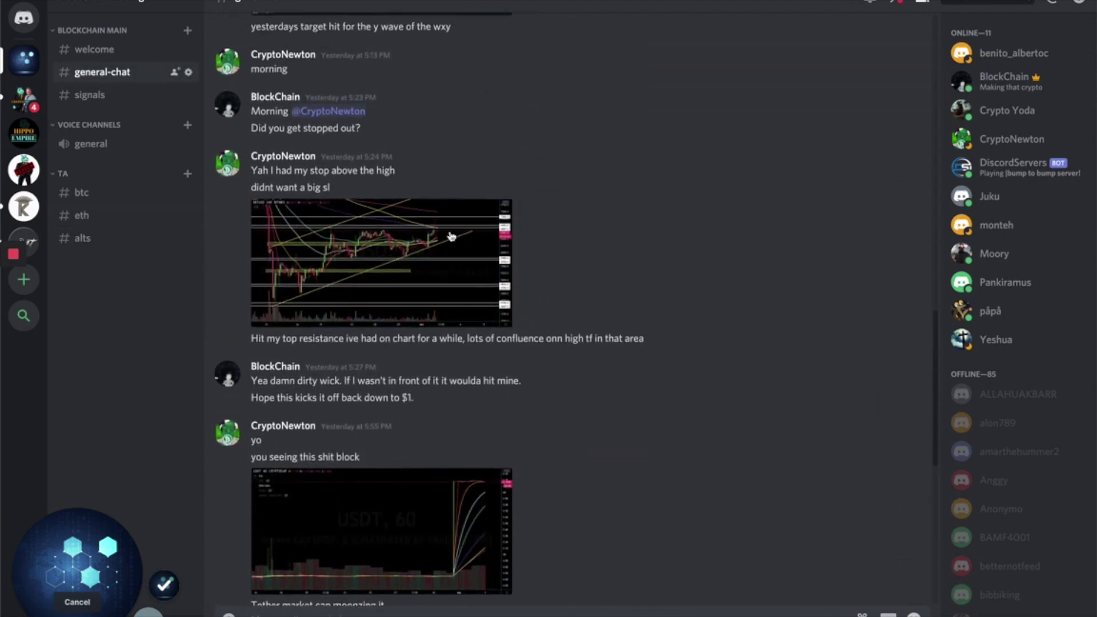
scroll(594, 280, "up", 8)
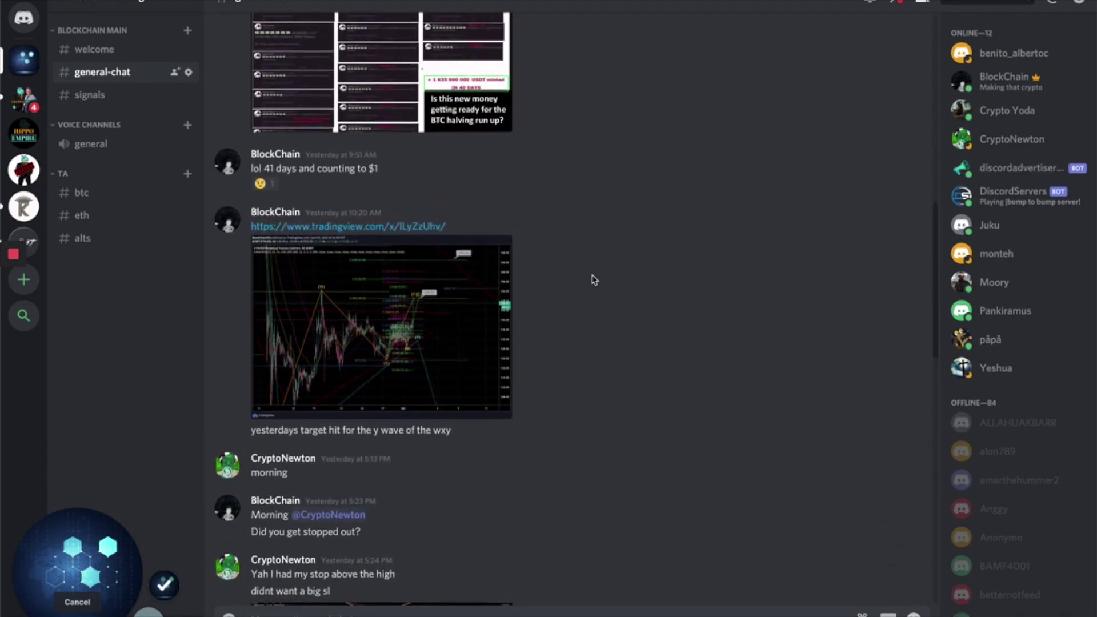
scroll(594, 279, "up", 8)
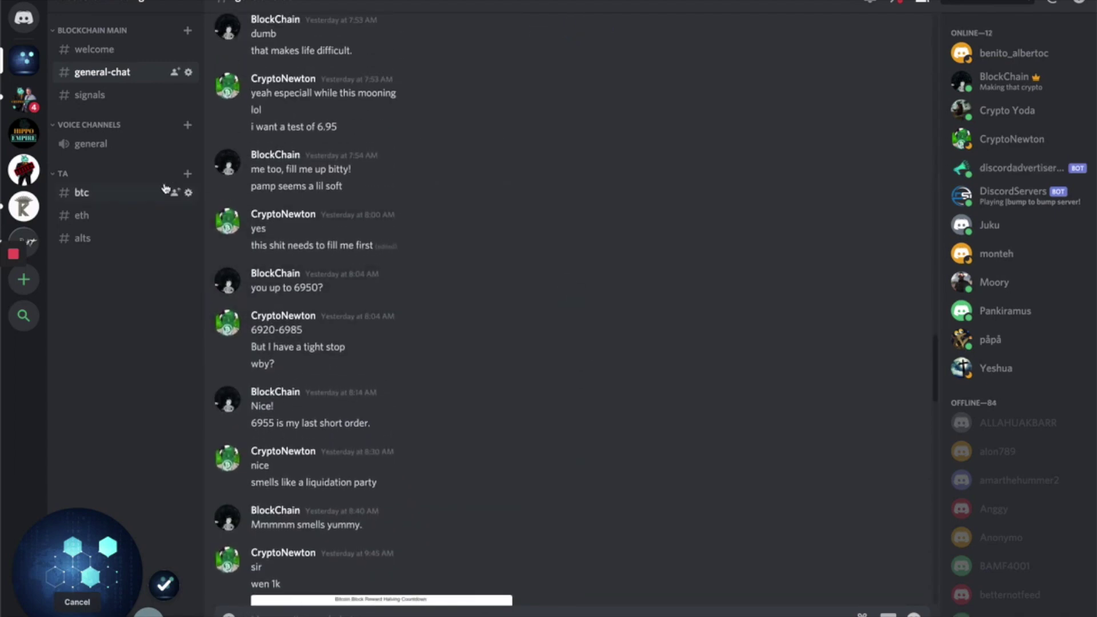
View the Ethereum chart posted Wednesday at 3:32 PM in the eth channel at full size, then close it
left_click(113, 215)
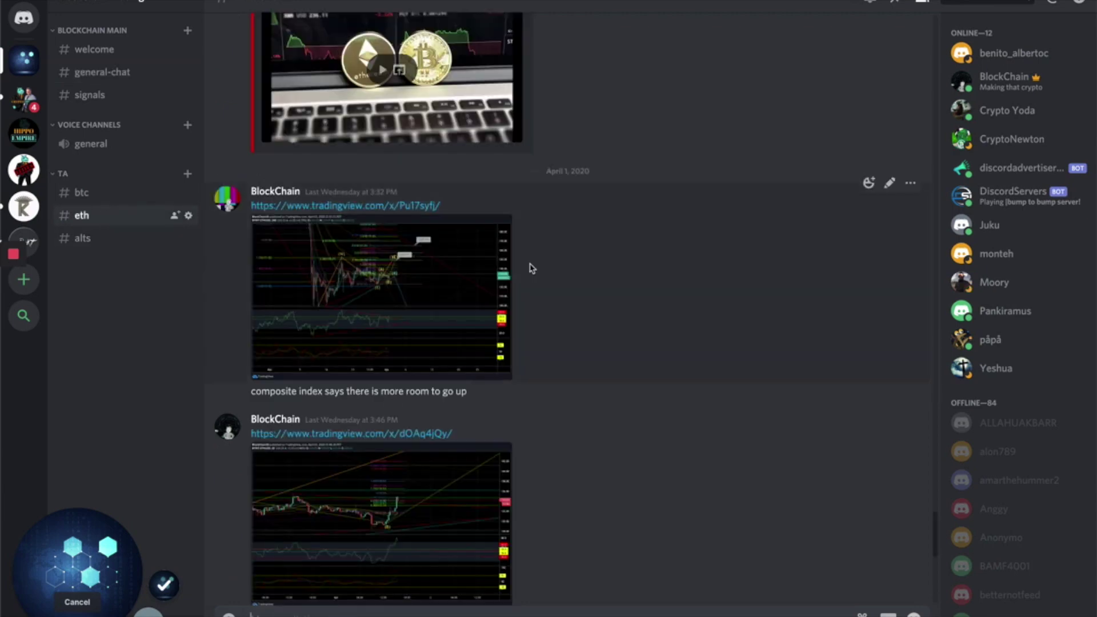
scroll(529, 265, "down", 2)
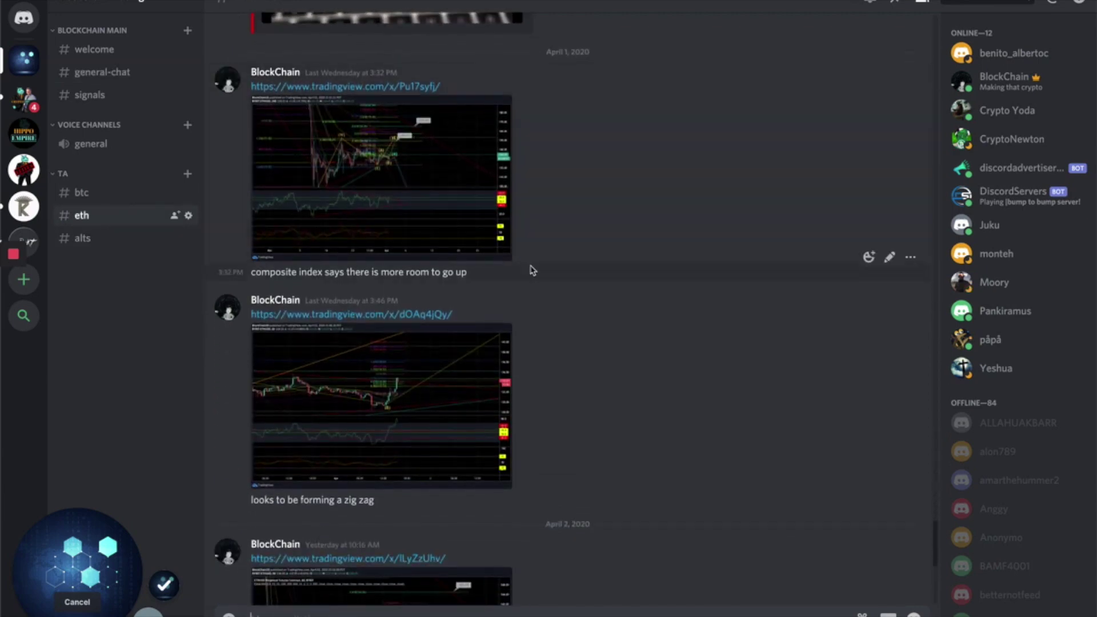
left_click(440, 175)
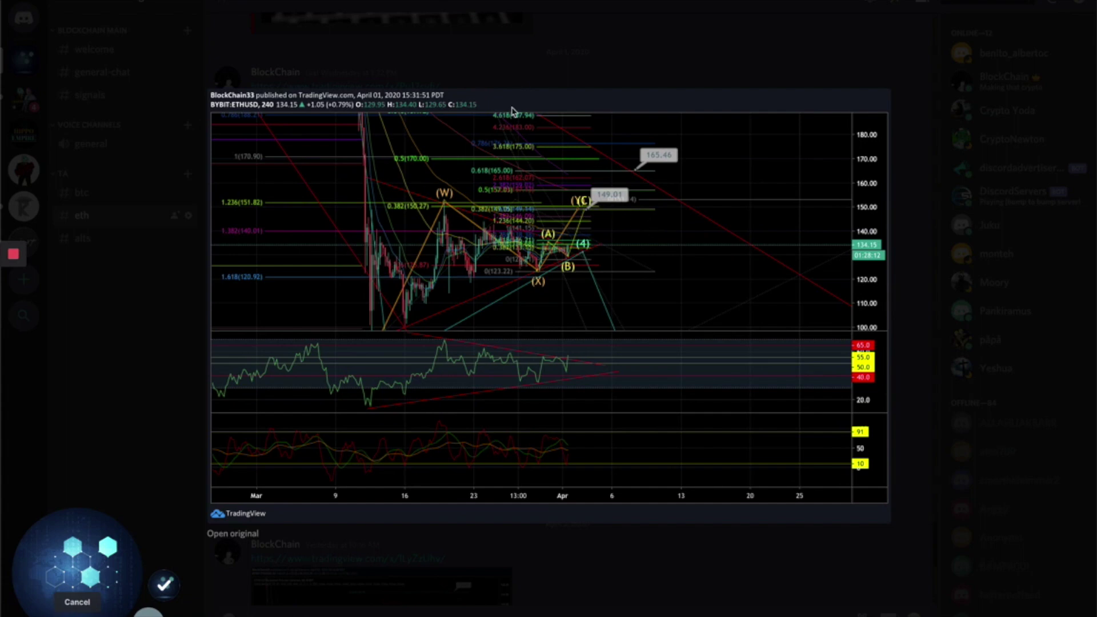
left_click(620, 70)
View the Ethereum chart posted April 2 at 10:16 AM at full size and close it
scroll(669, 320, "down", 4)
scroll(671, 320, "down", 3)
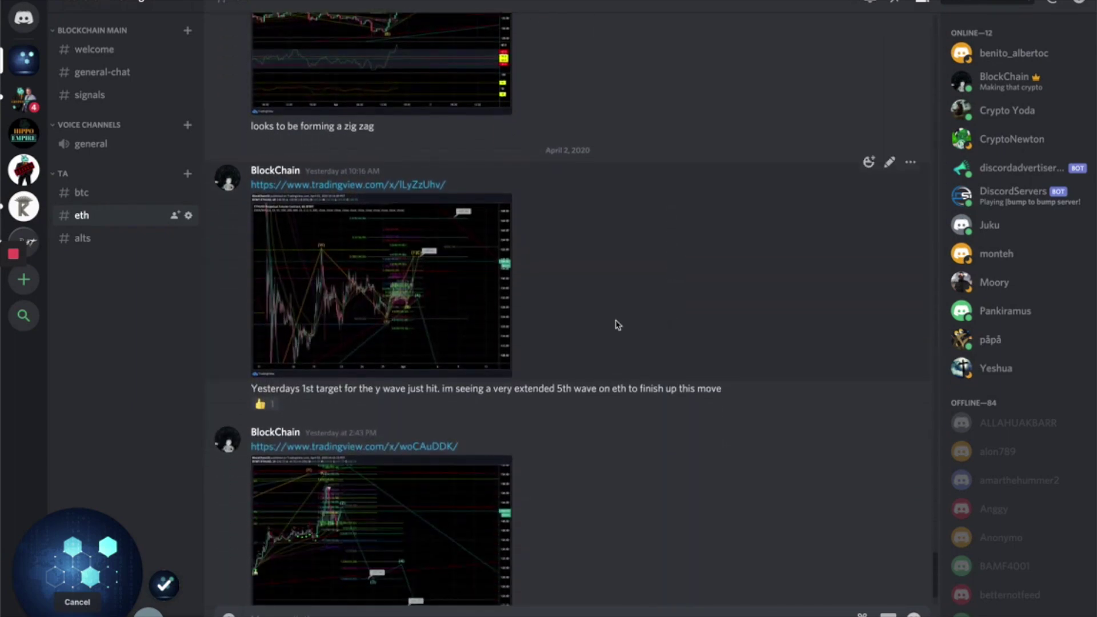
left_click(497, 266)
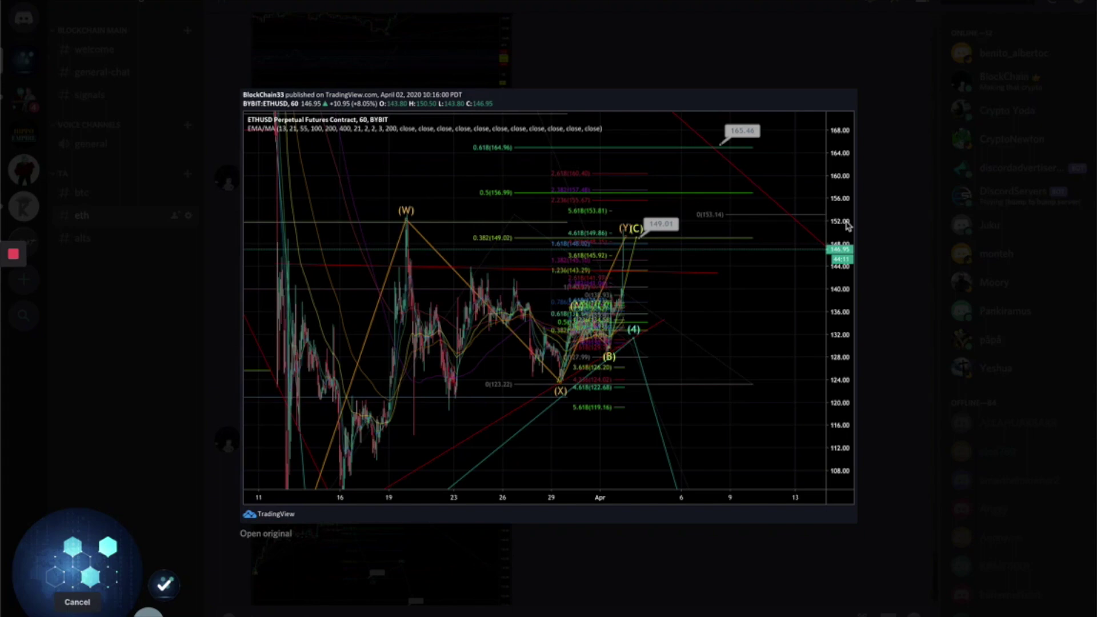
left_click(724, 63)
View the Ethereum chart posted April 2 at 2:43 PM at full size and close it
scroll(631, 363, "down", 2)
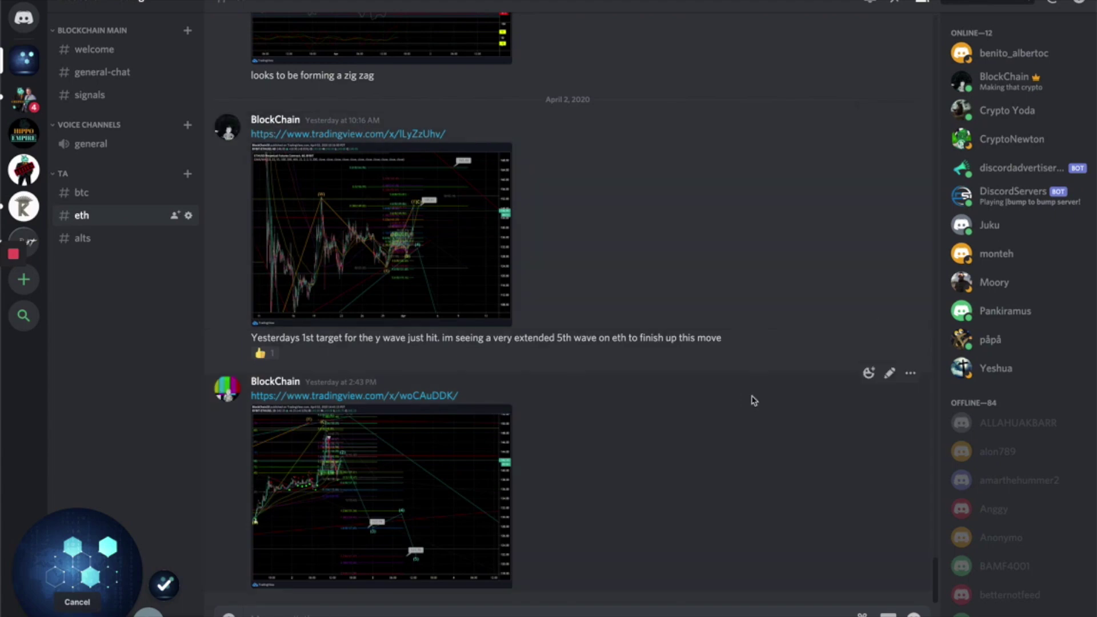
left_click(446, 448)
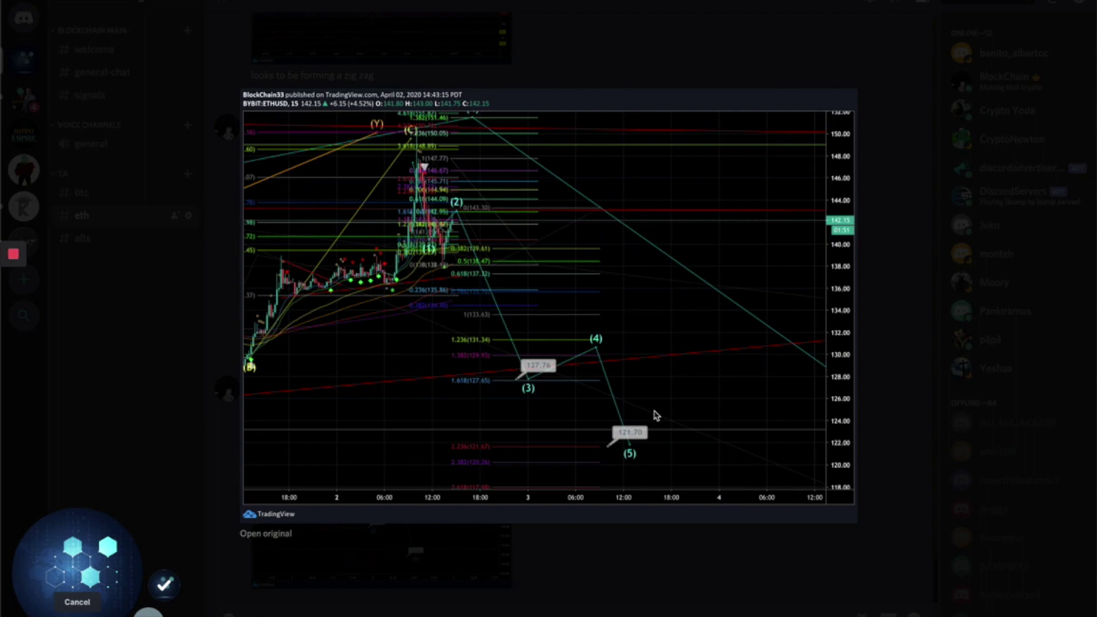
left_click(666, 5)
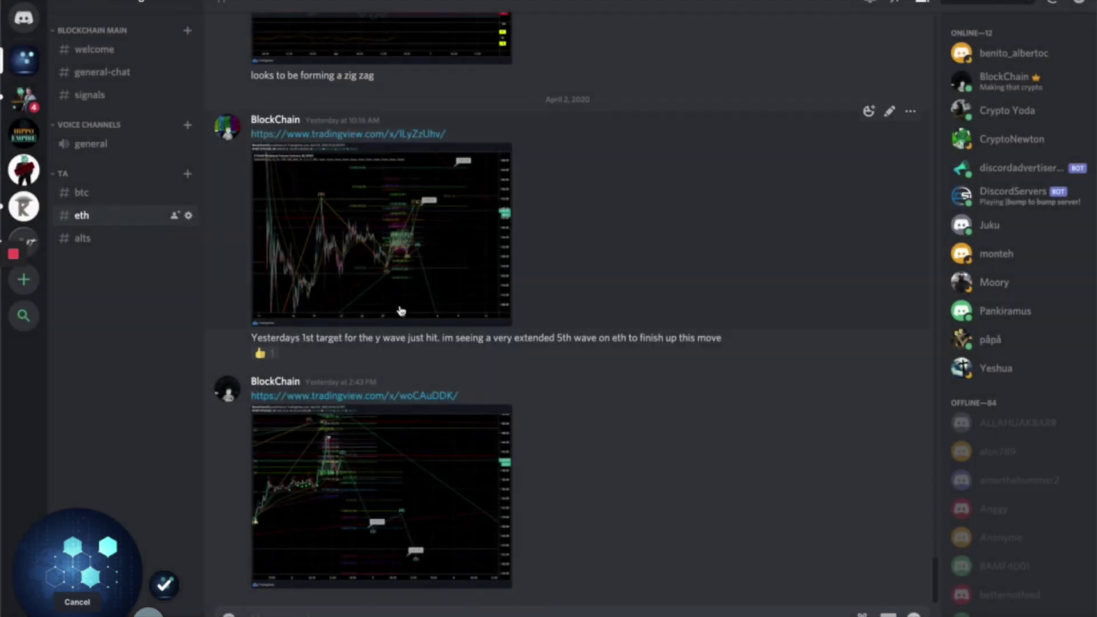
Switch to the TradingView ETHUSD chart in the browser and frame the recent price action from wave (X) to the latest candles
key("super+m")
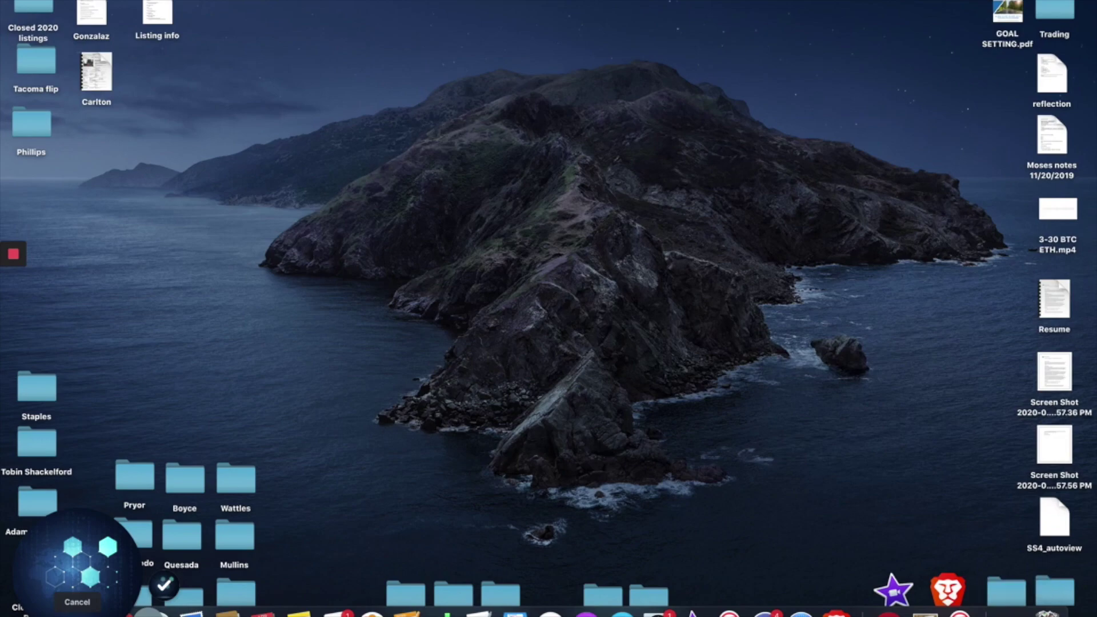
left_click(835, 613)
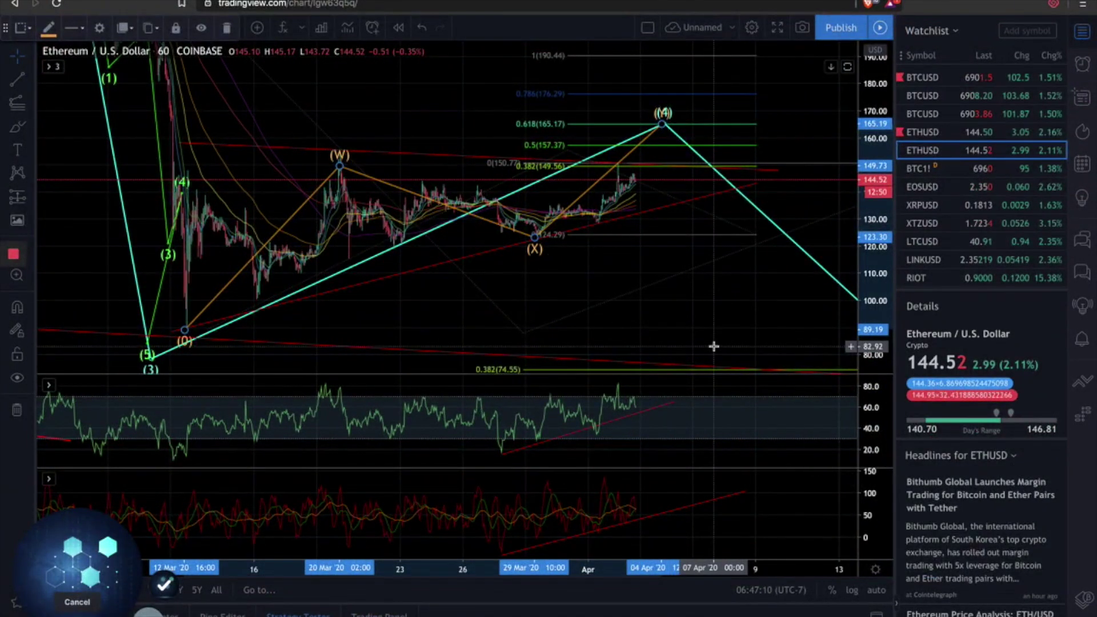
scroll(688, 289, "up", 5)
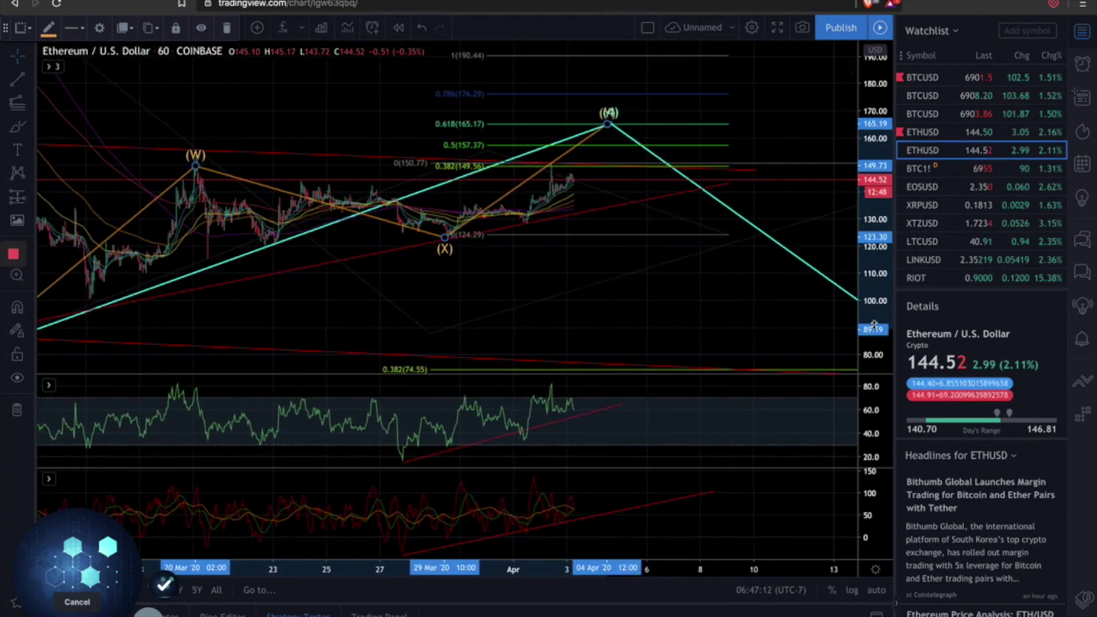
left_click_drag(874, 323, 874, 246)
scroll(719, 157, "up", 3)
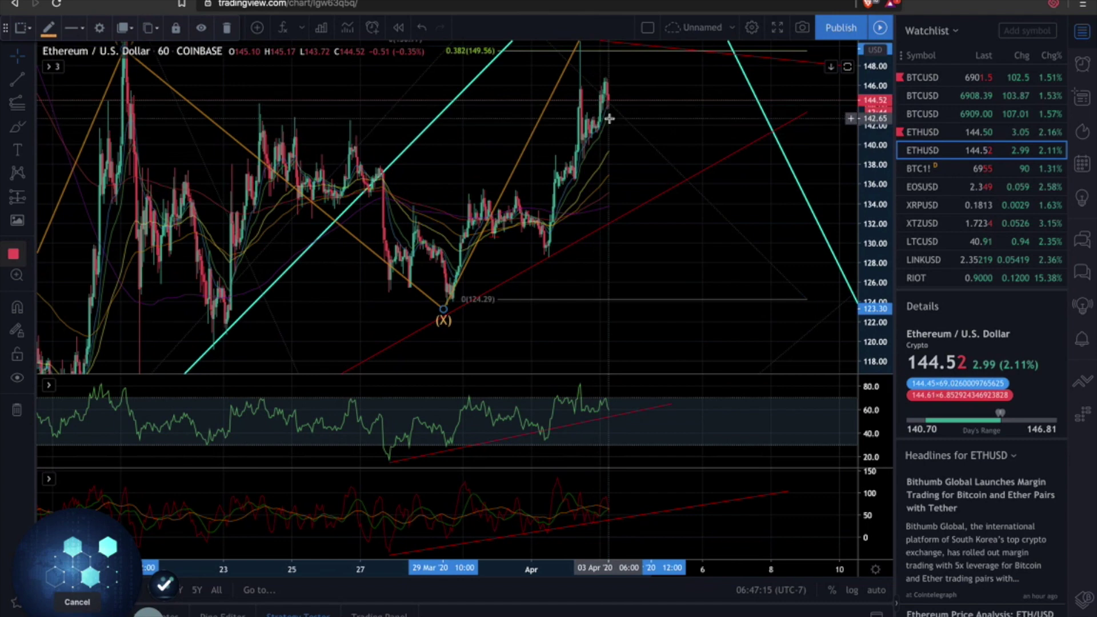
scroll(609, 118, "up", 2)
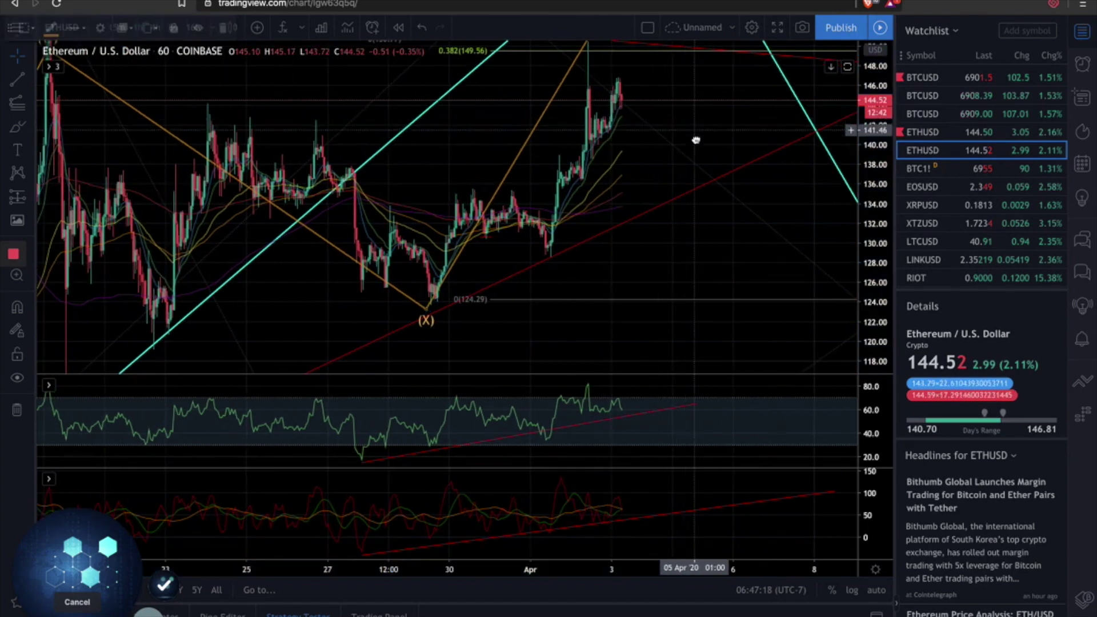
left_click_drag(696, 135, 695, 176)
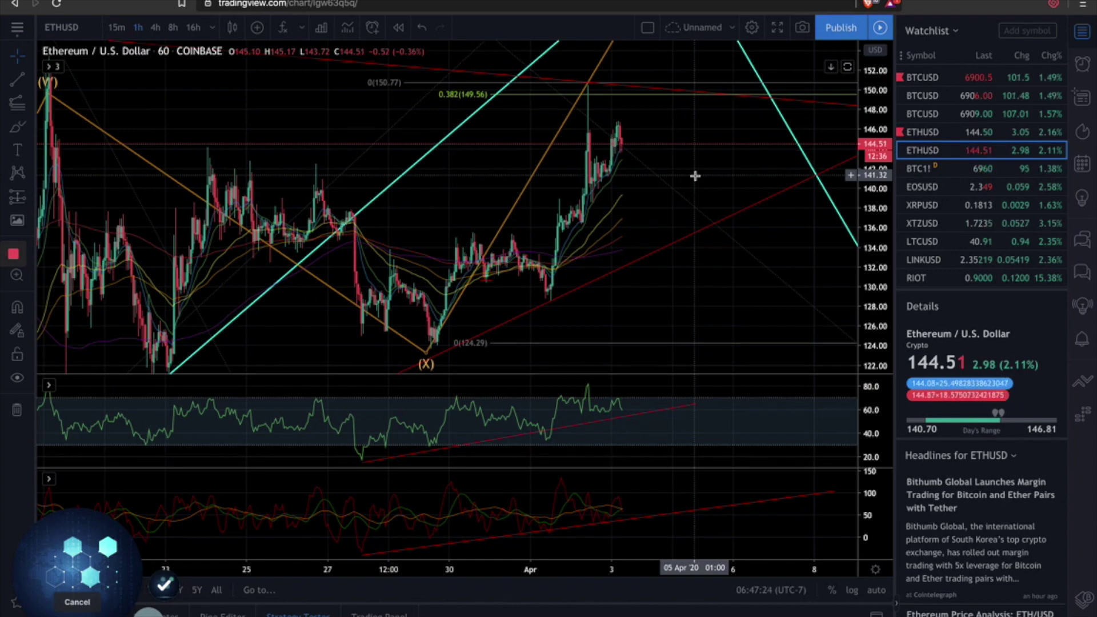
scroll(695, 173, "up", 2)
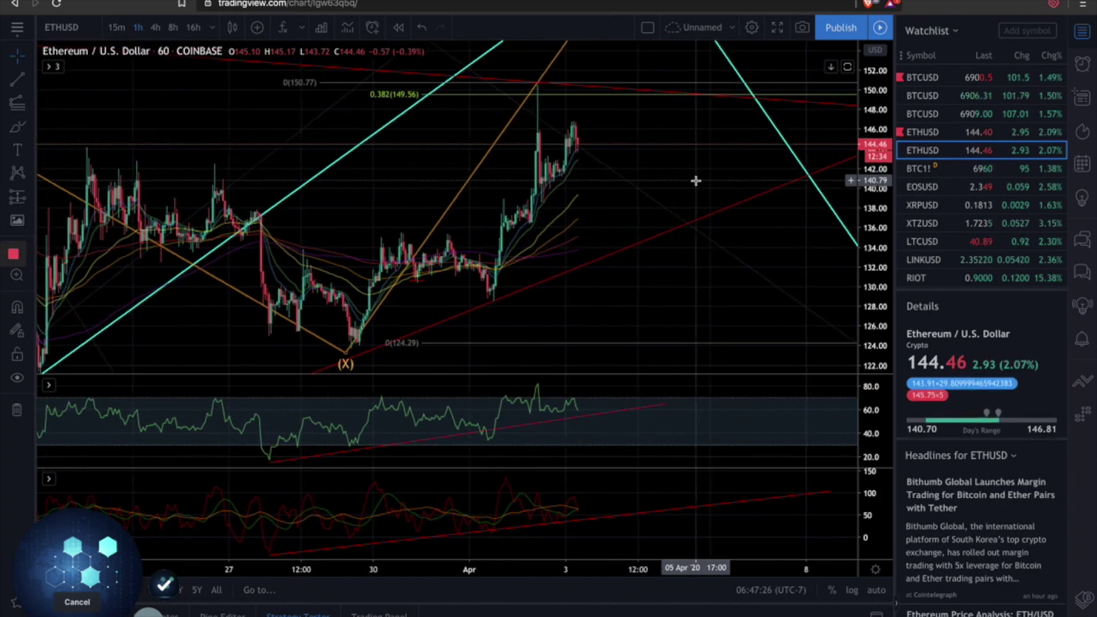
scroll(695, 181, "up", 2)
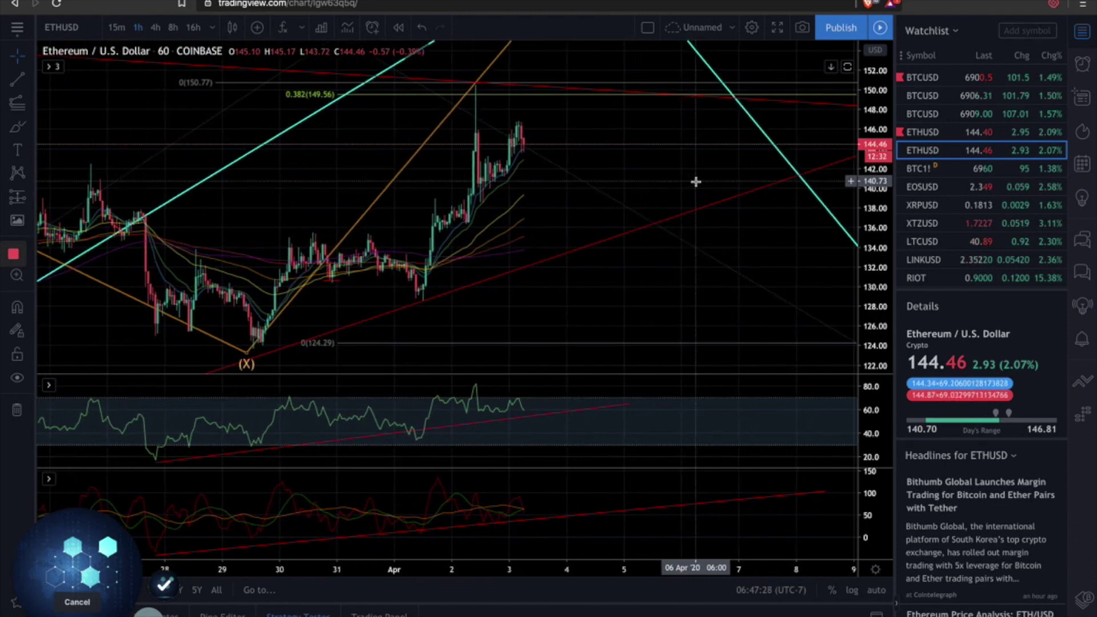
Set the chart to 15 minutes and draw an Elliott Impulse Wave (12345) from the April 2 high at 150.40 down to about 124.56
left_click(119, 30)
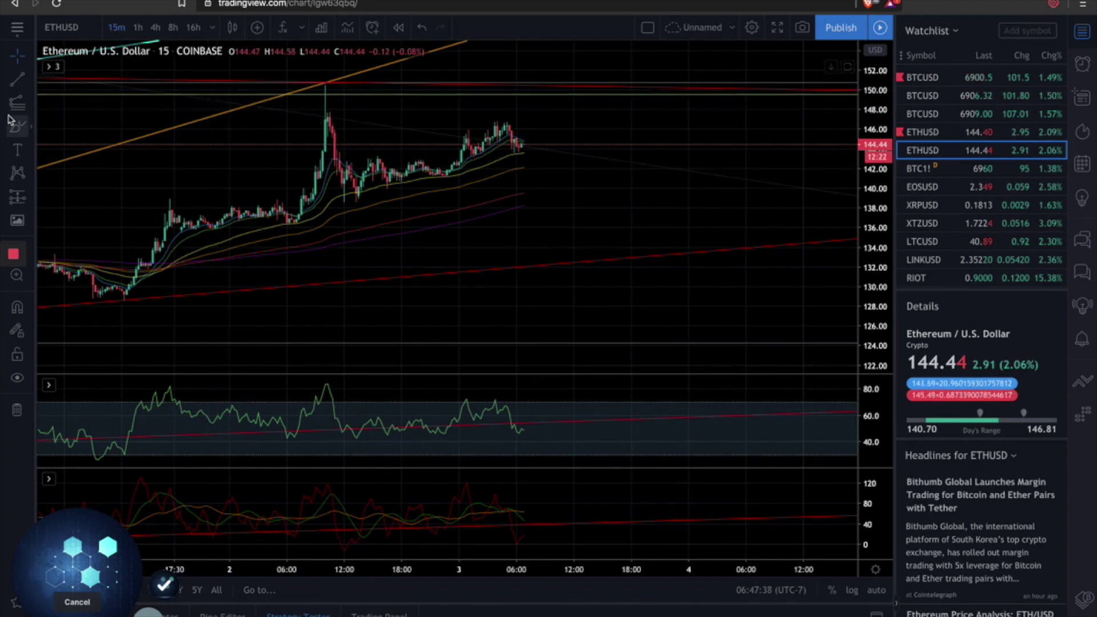
left_click(32, 179)
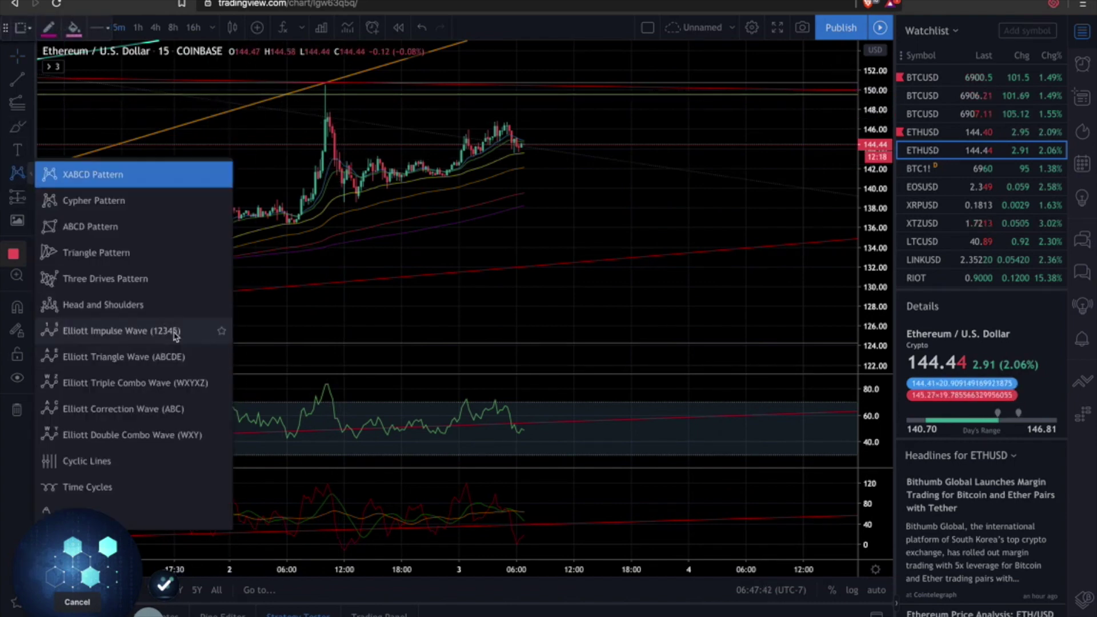
left_click(221, 331)
left_click(326, 87)
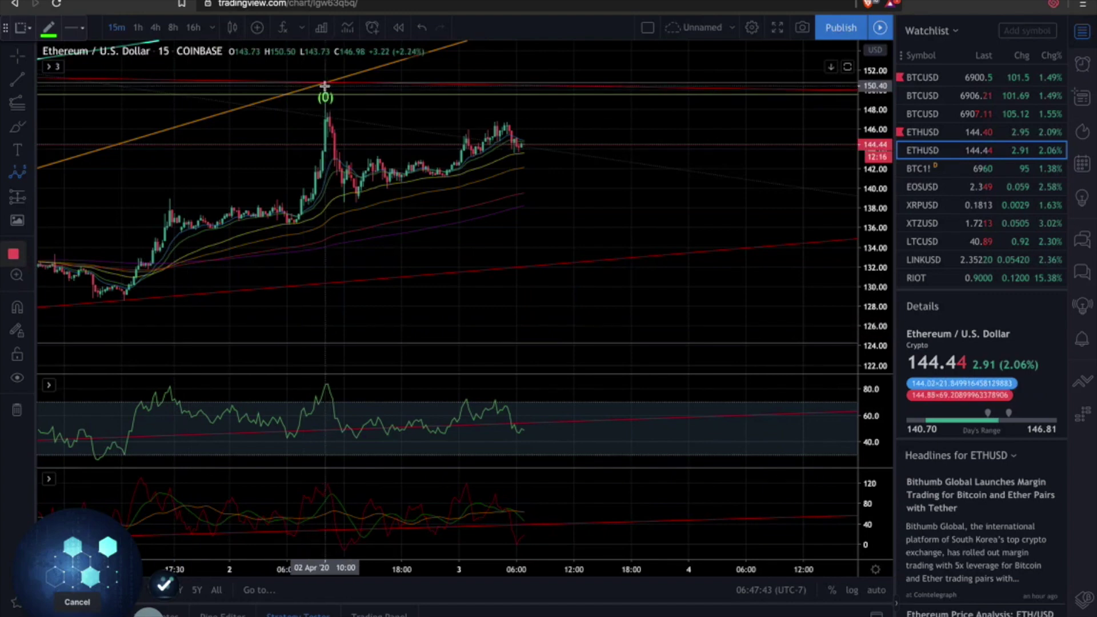
left_click(354, 197)
left_click(509, 126)
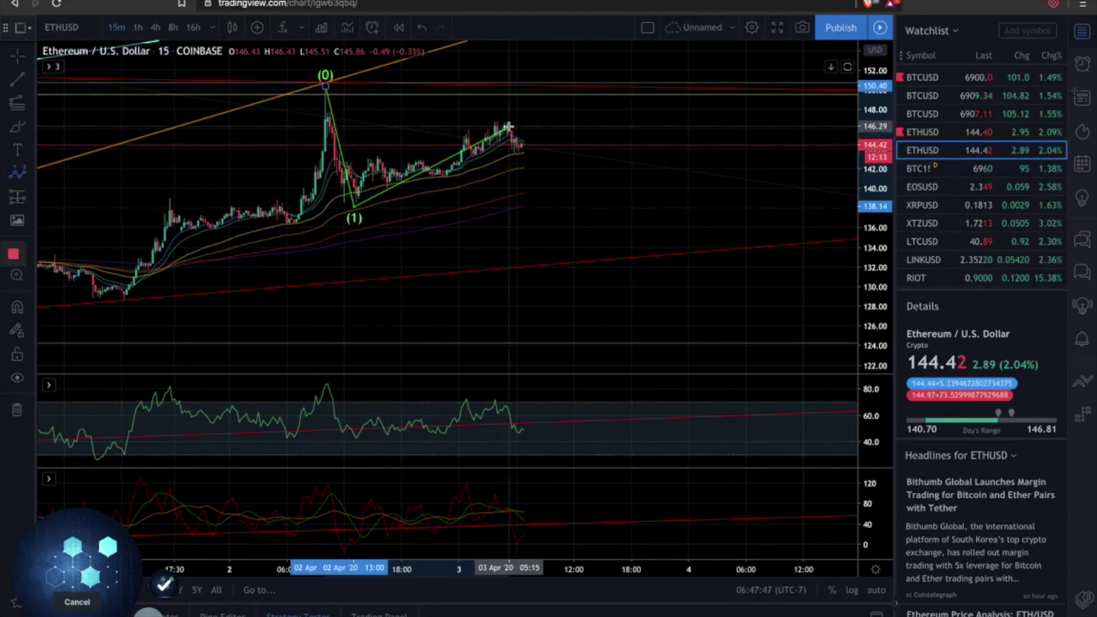
left_click(603, 335)
left_click(646, 309)
left_click(670, 340)
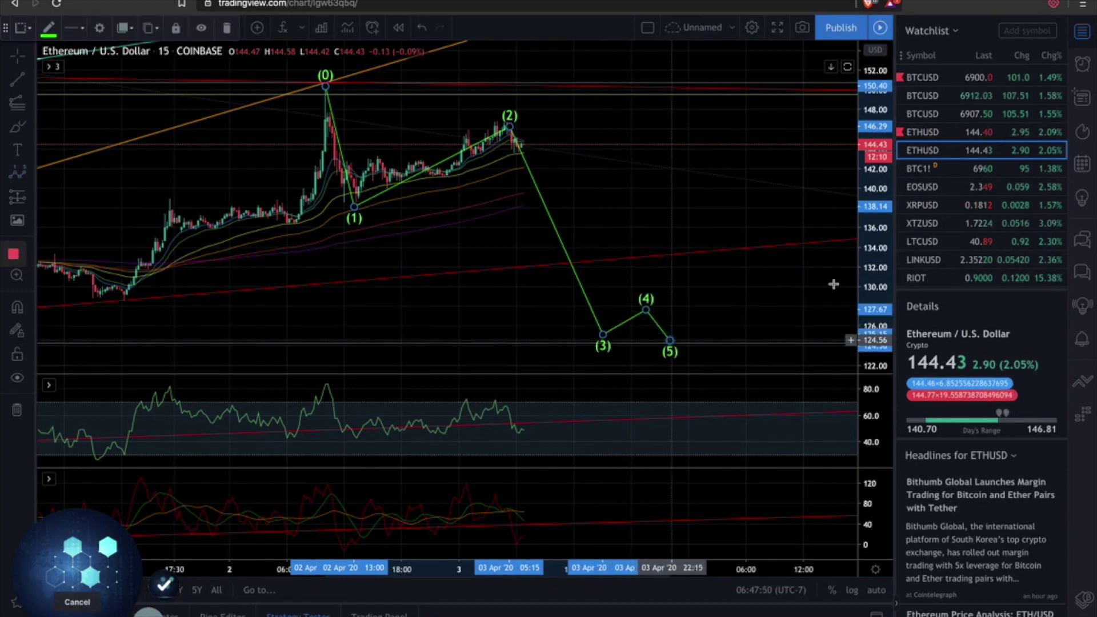
Add a trend-based Fibonacci extension over waves (0), (1) and (2), with points at about 147.95, 138.28 and 146.89
scroll(642, 261, "down", 2)
scroll(642, 261, "down", 2)
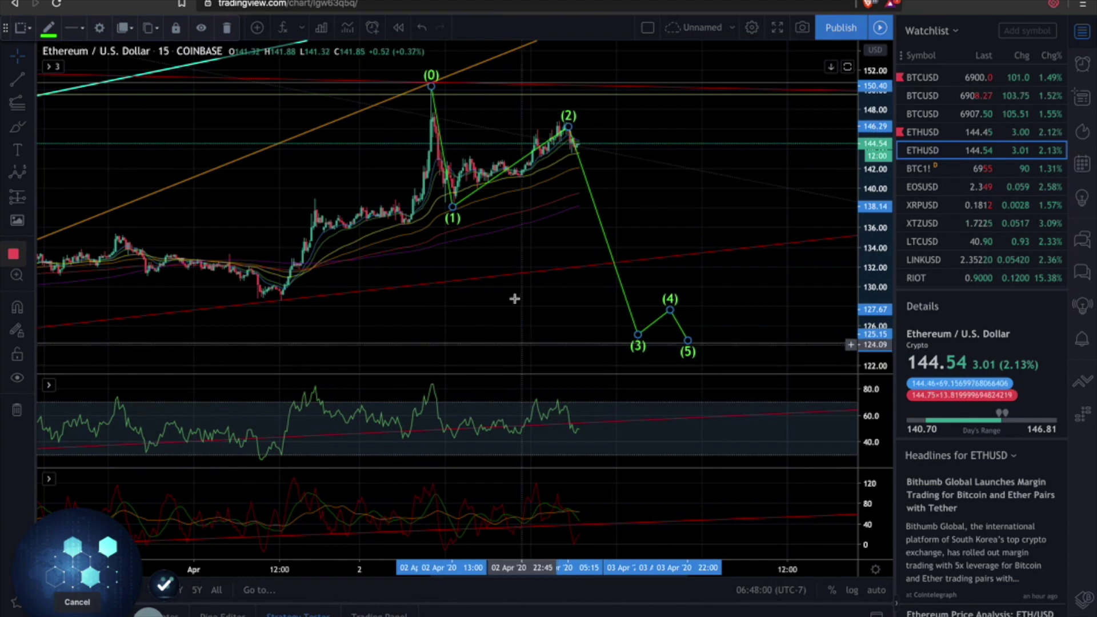
left_click(20, 104)
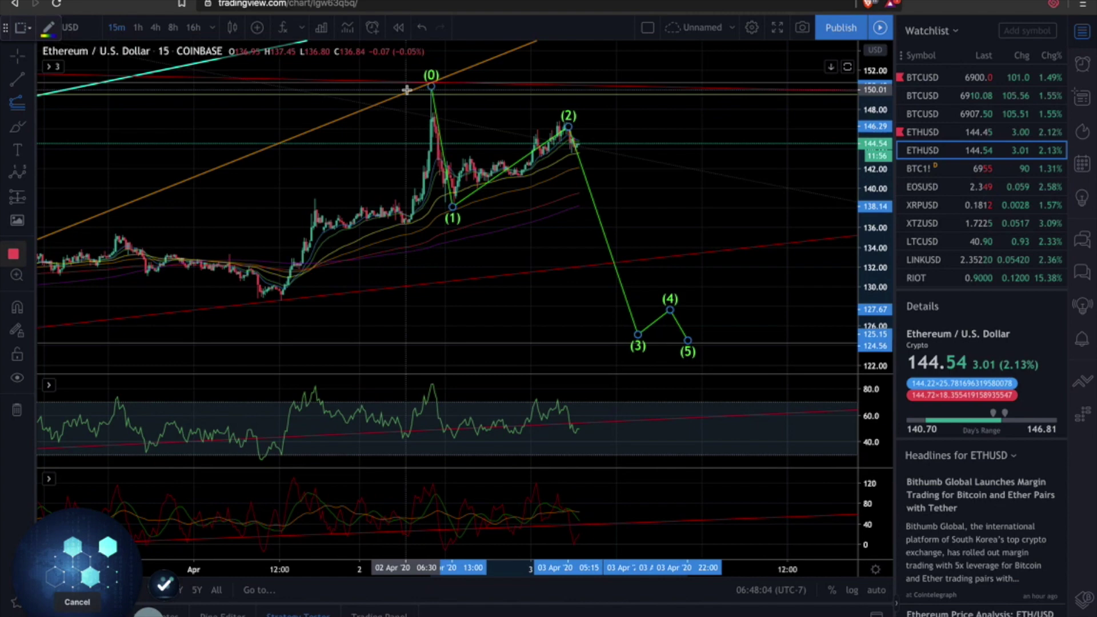
left_click(426, 86)
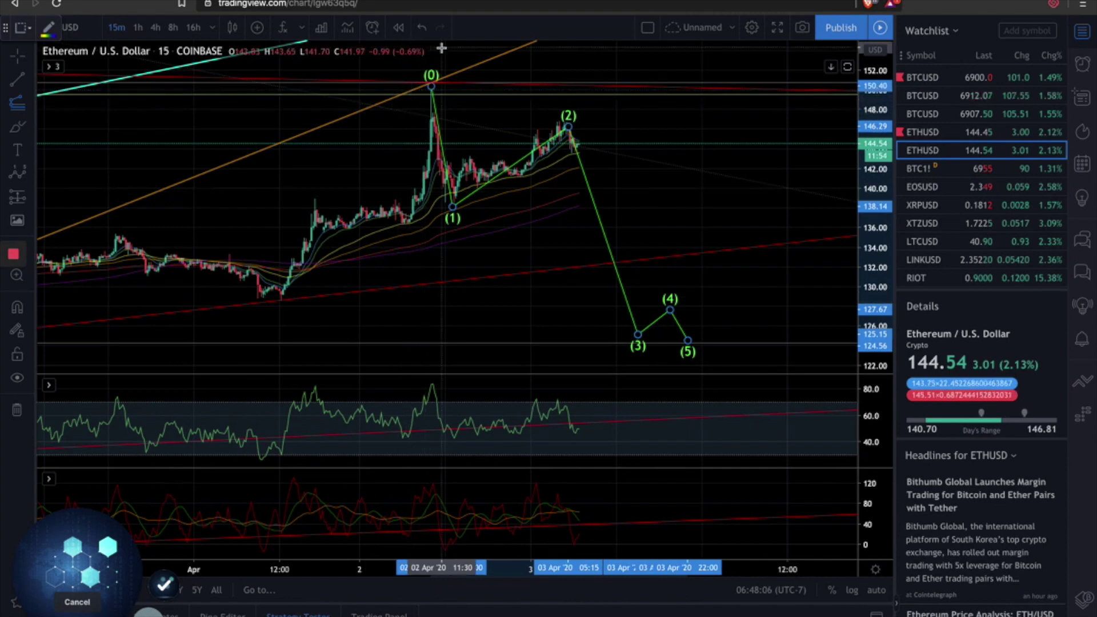
left_click(410, 109)
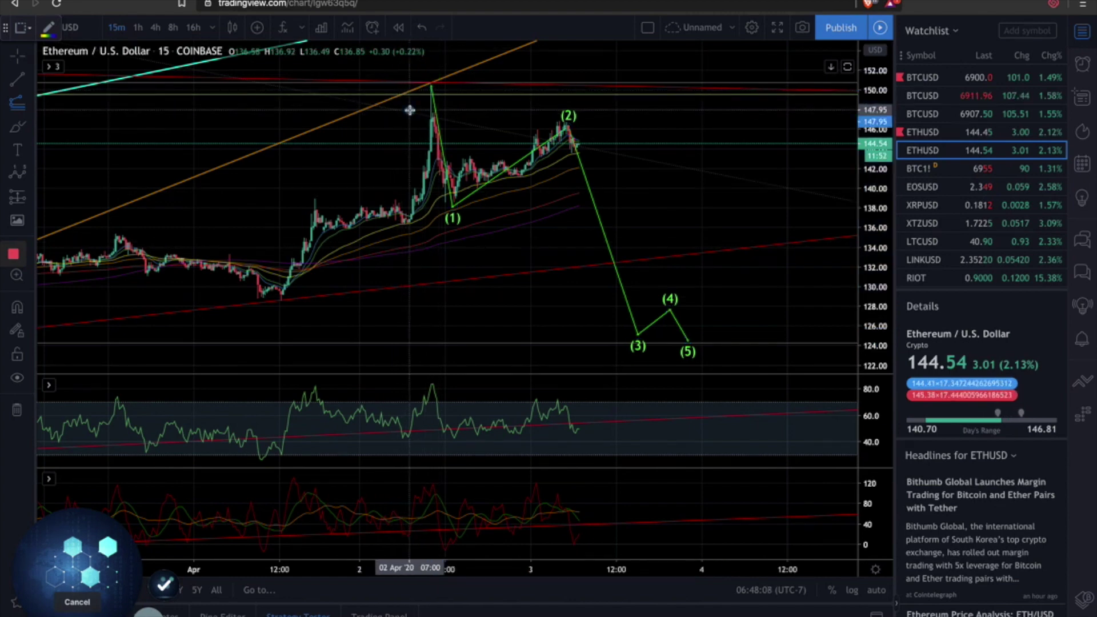
left_click(410, 110)
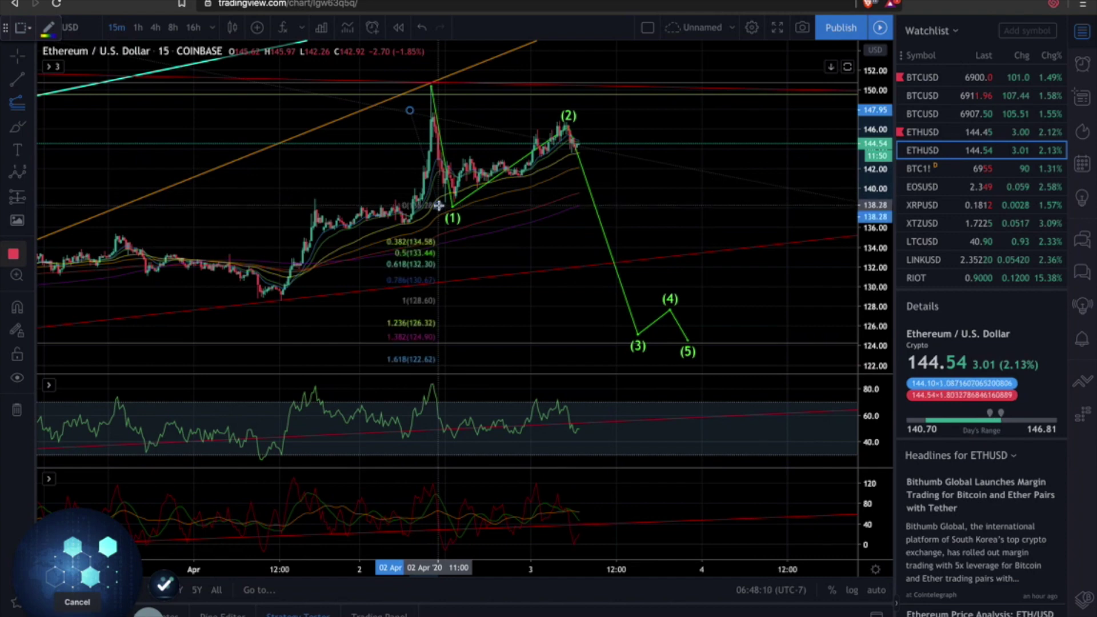
left_click(438, 205)
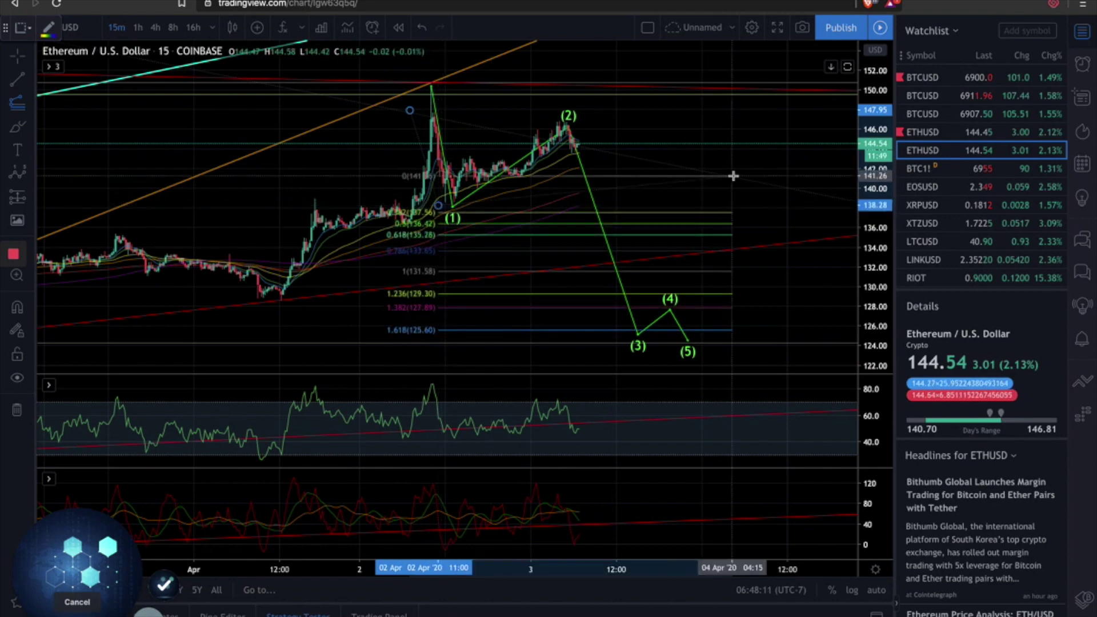
left_click(696, 121)
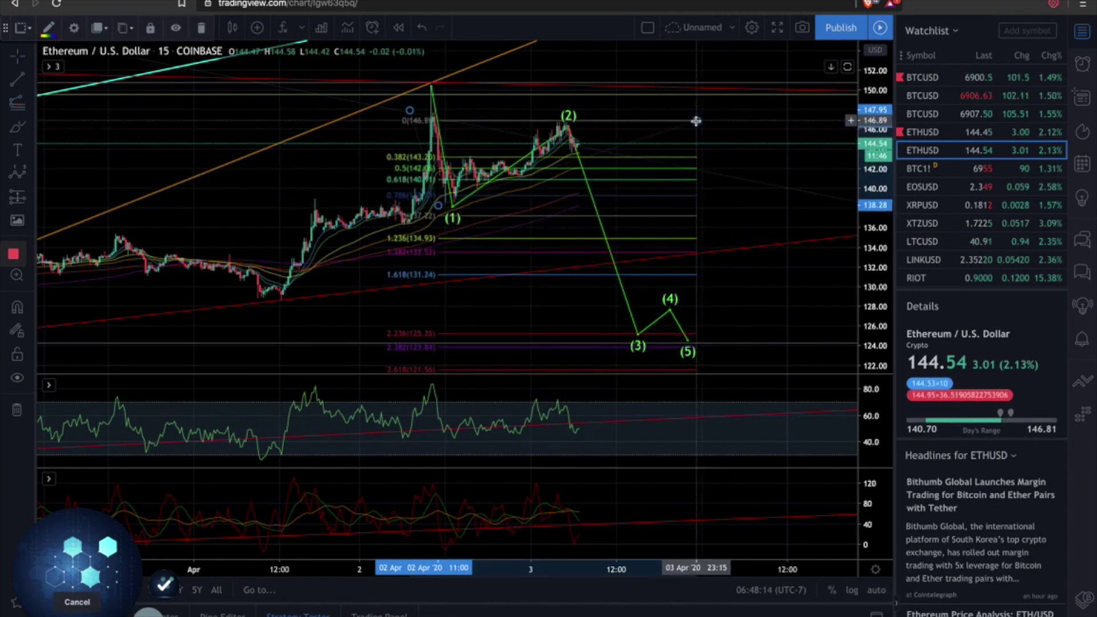
left_click_drag(775, 203, 731, 154)
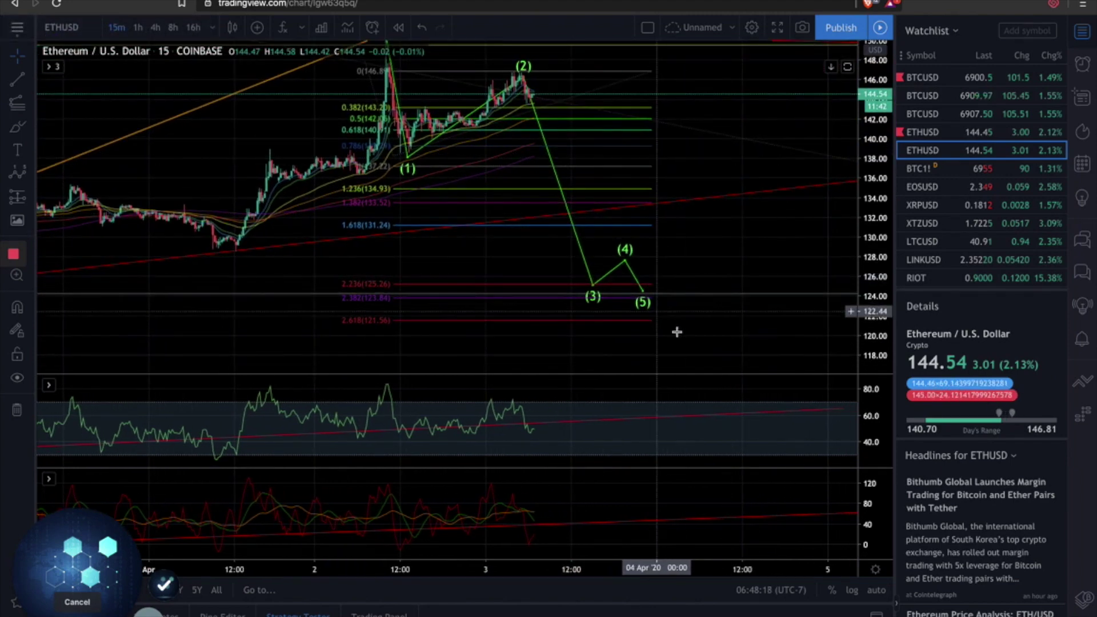
Reposition the green impulse wave's points, placing (3) at about 131.58, (4) at about 135.43 and (5) at about 124.95
left_click(593, 282)
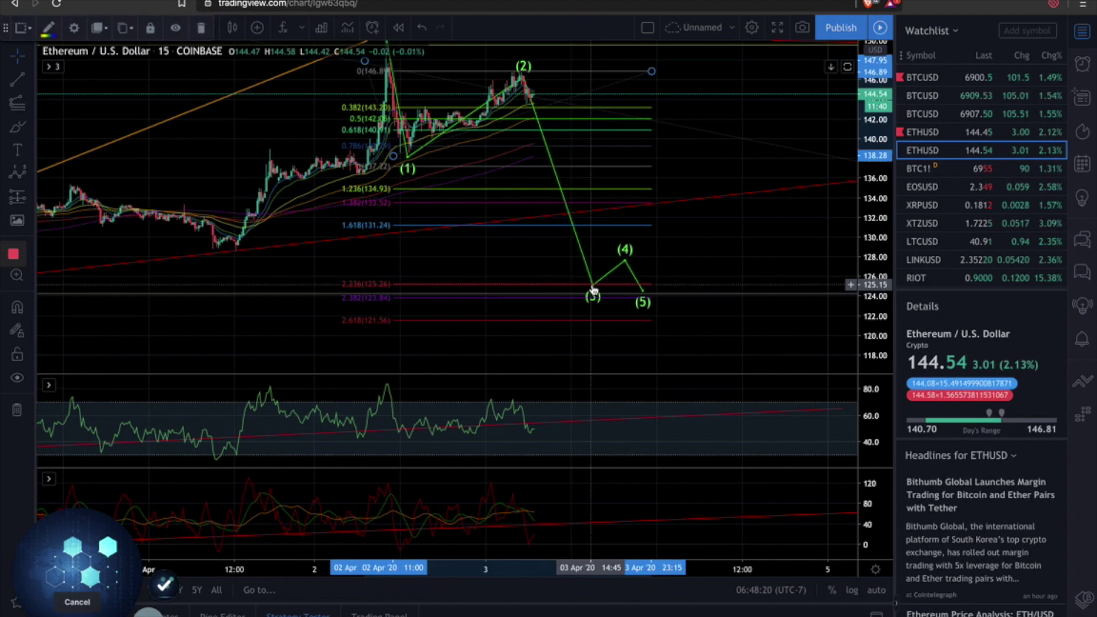
left_click(592, 284)
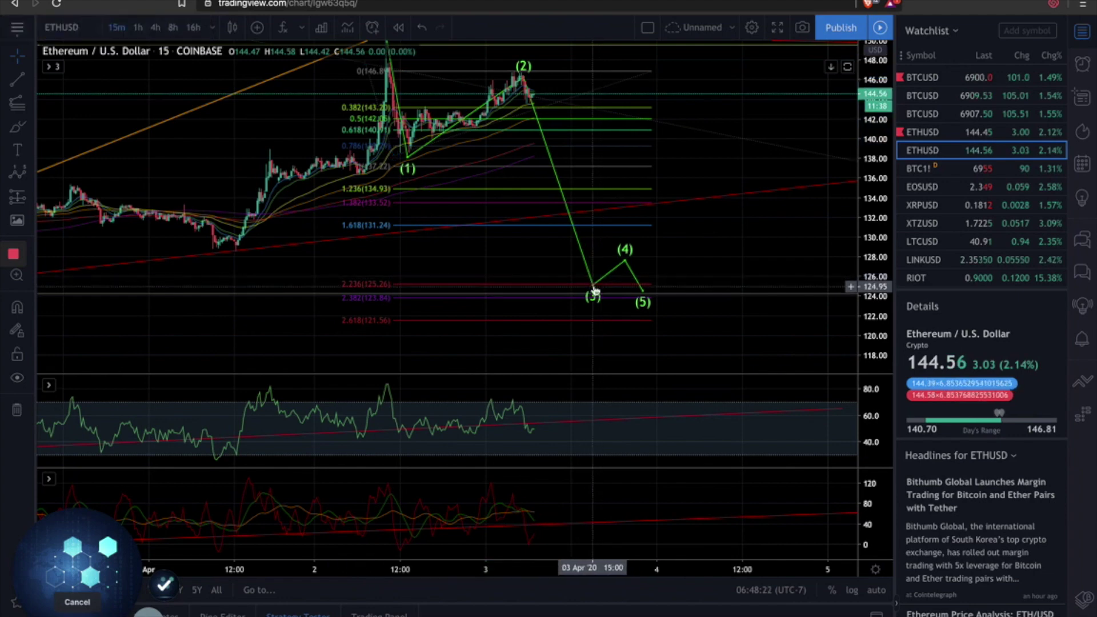
mouse_move(593, 287)
left_mouse_down()
mouse_move(588, 230)
mouse_move(573, 229)
left_mouse_up()
left_click_drag(625, 261, 630, 184)
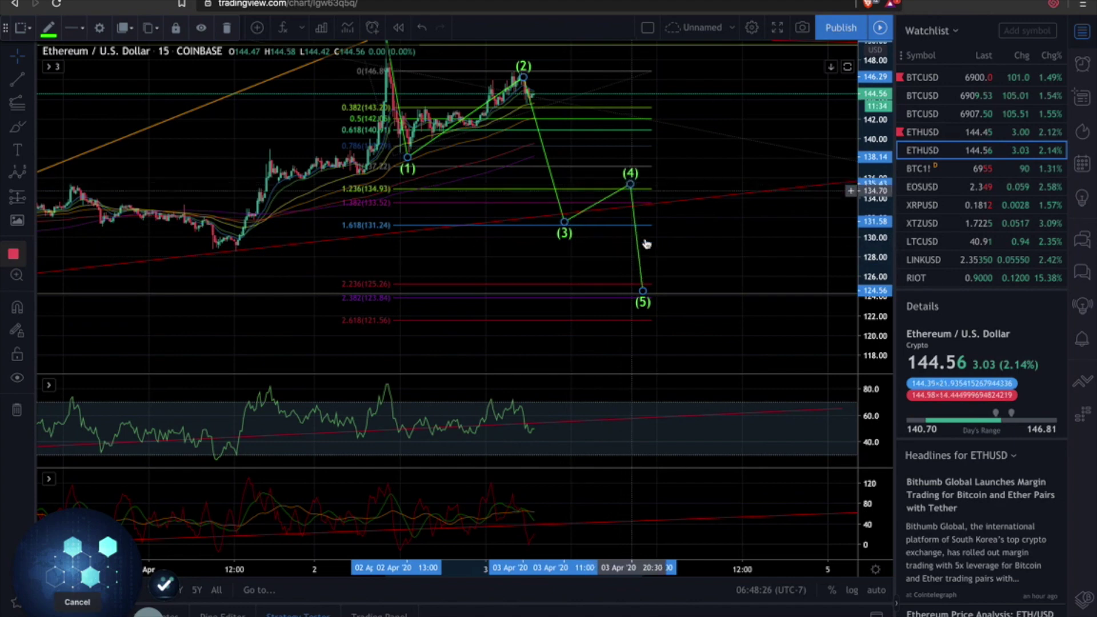
left_click_drag(647, 303, 652, 286)
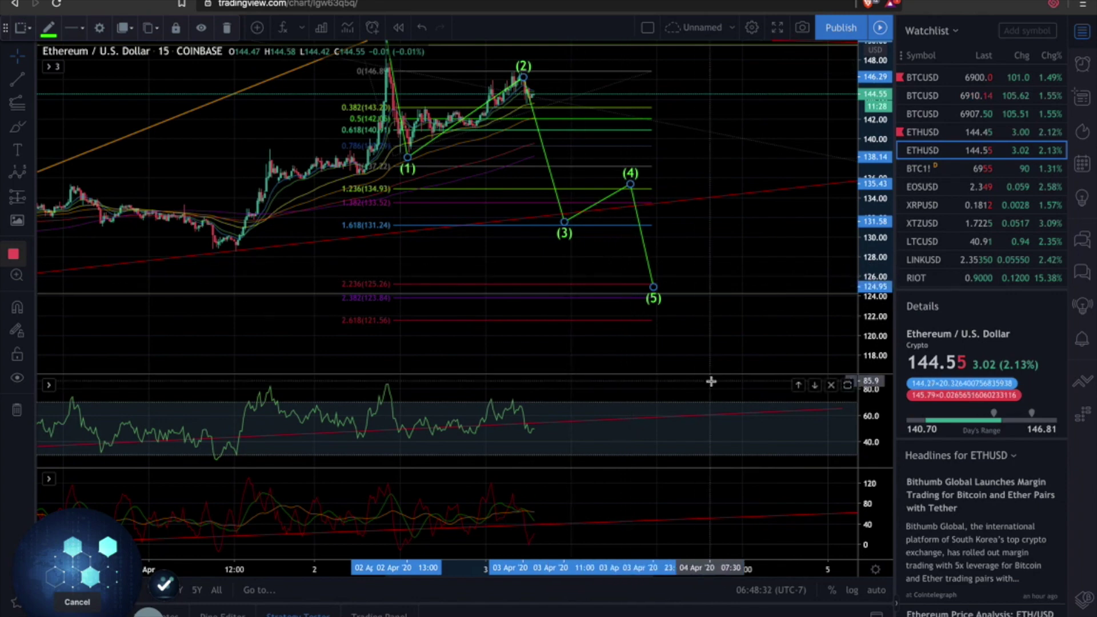
Mark up the impulse wave with freehand brush strokes along the (2)–(3) leg, at (3), and between (1) and (2)
left_click_drag(742, 161, 742, 199)
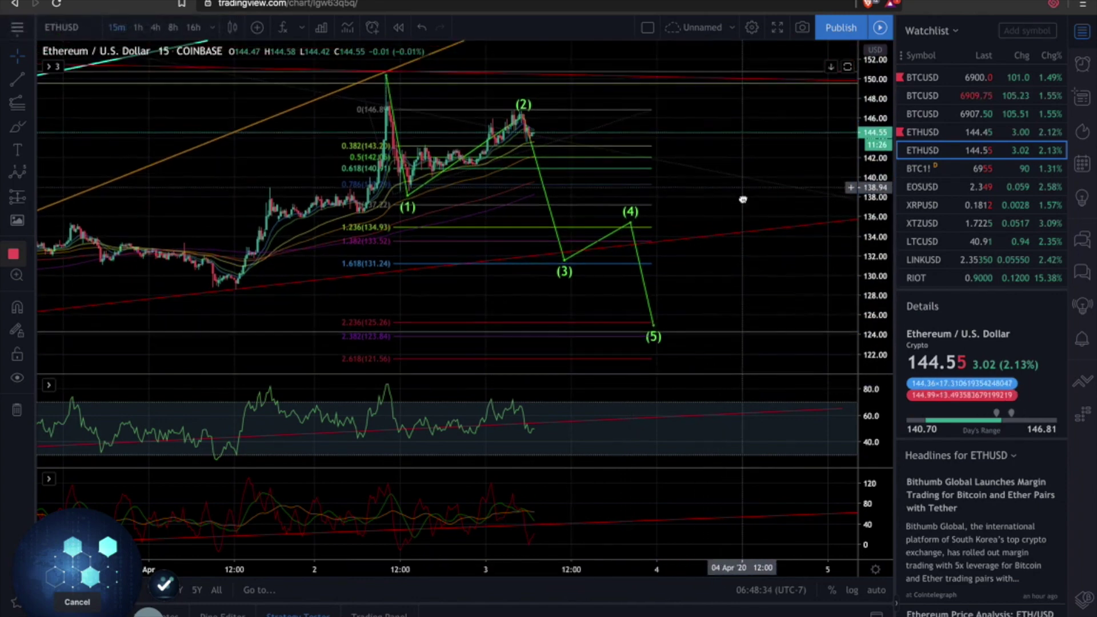
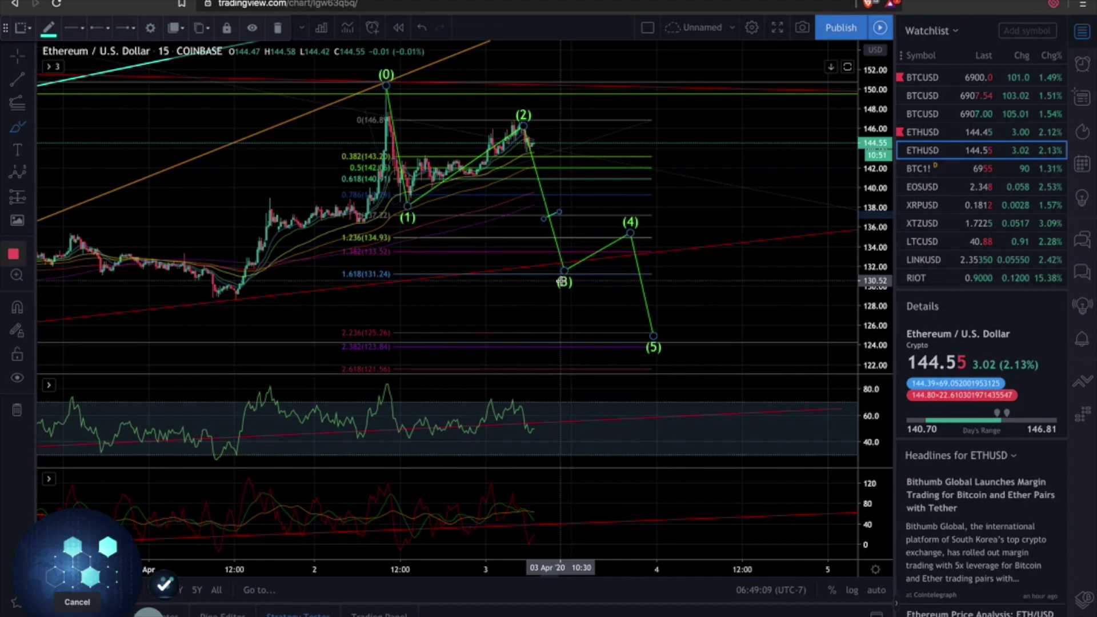
left_click(564, 281)
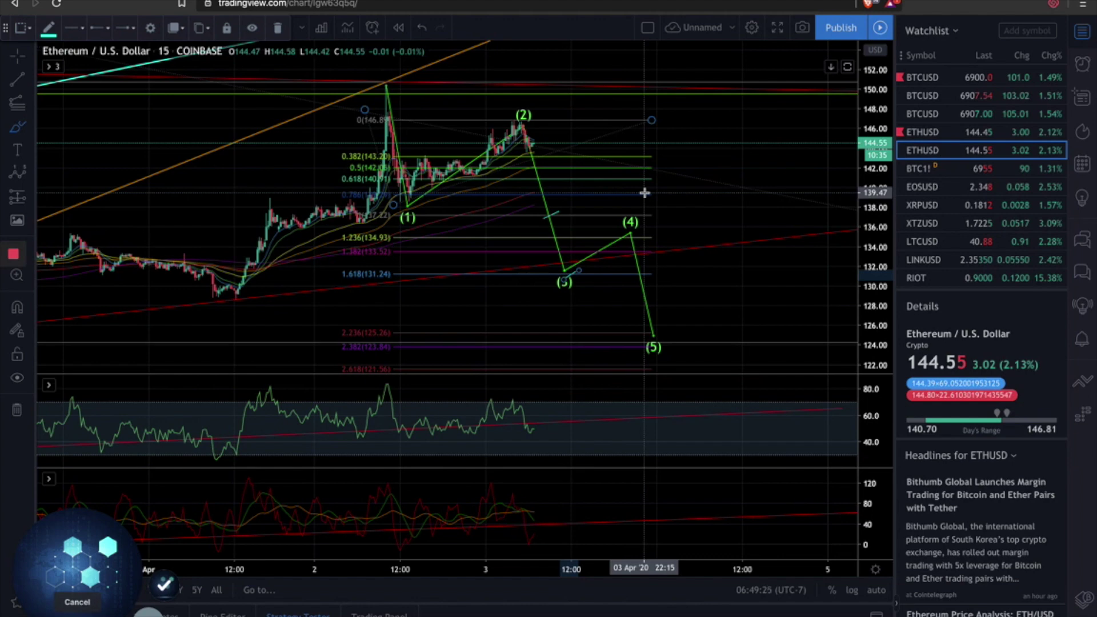
left_click(642, 289)
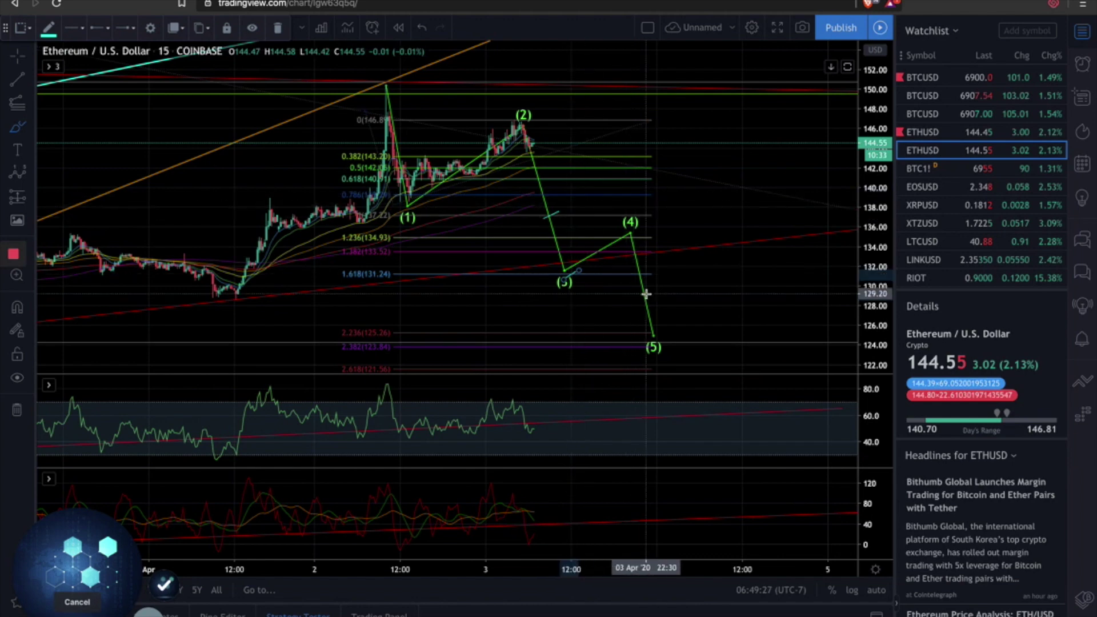
left_click(630, 312)
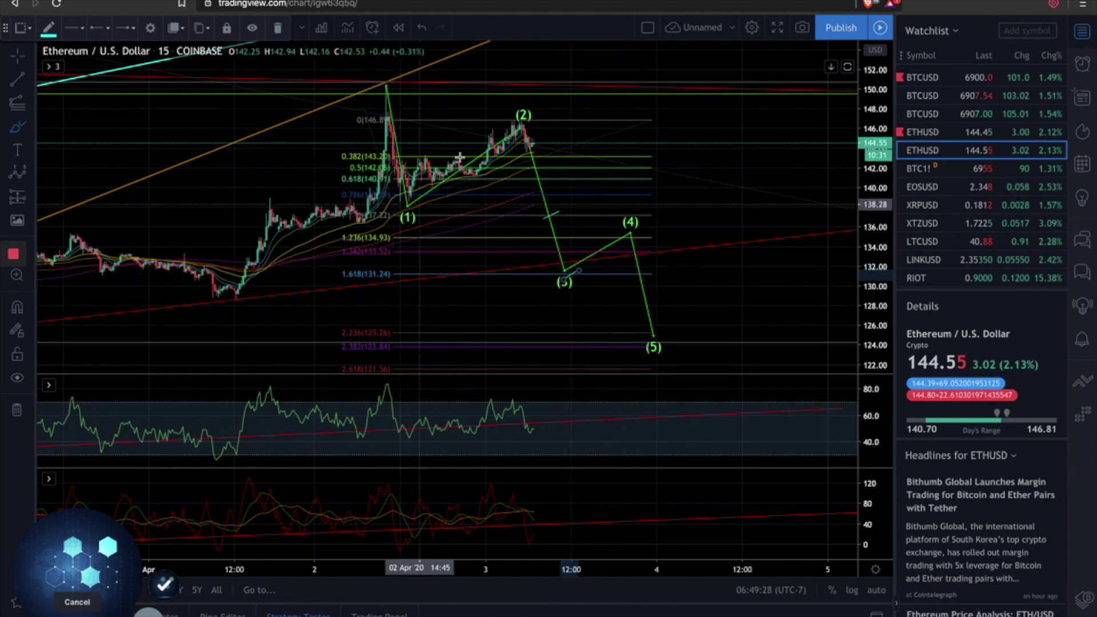
left_click(624, 220)
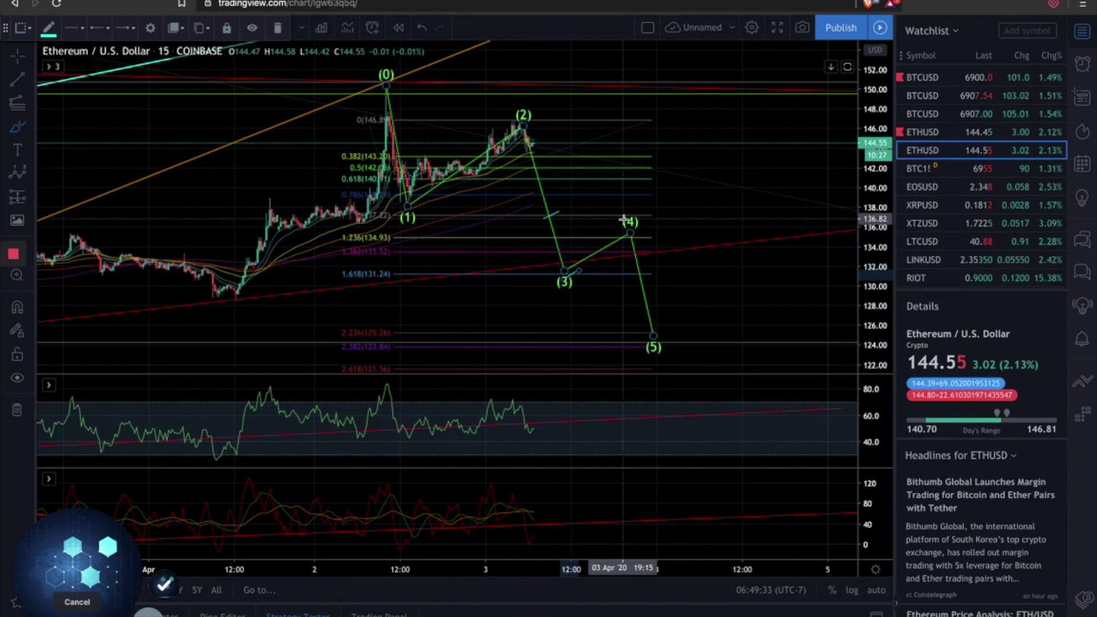
left_click(623, 315)
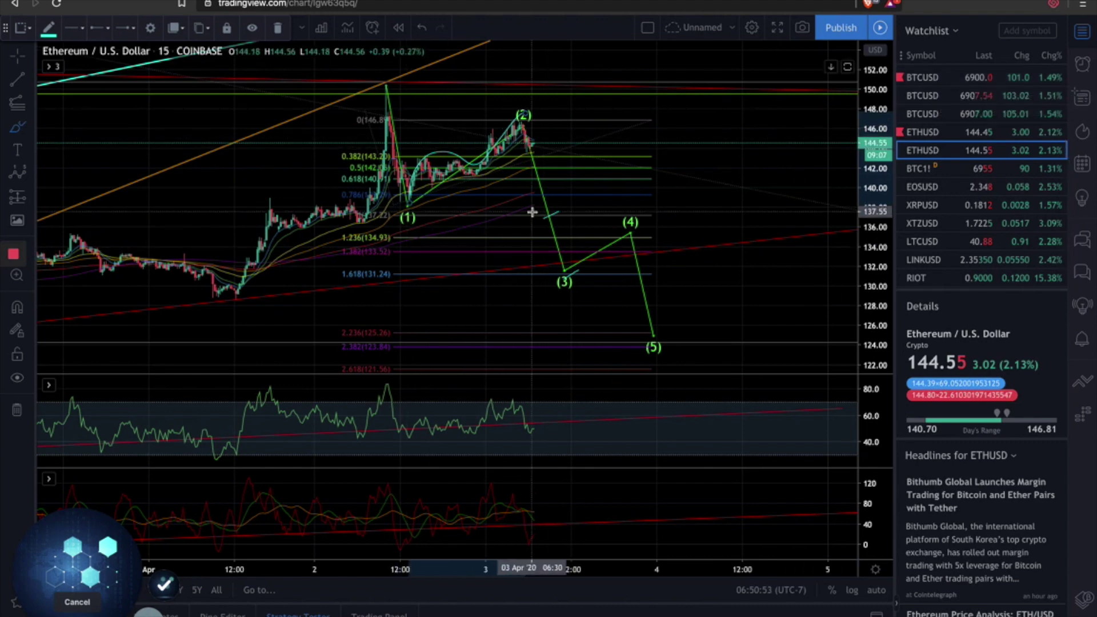
Draw an Elliott Correction Wave (ABC) from (X) at about 123.46, with (A) at 149.89, (B) at 135.47 and (C) near the 165.17 level
scroll(532, 212, "down", 5)
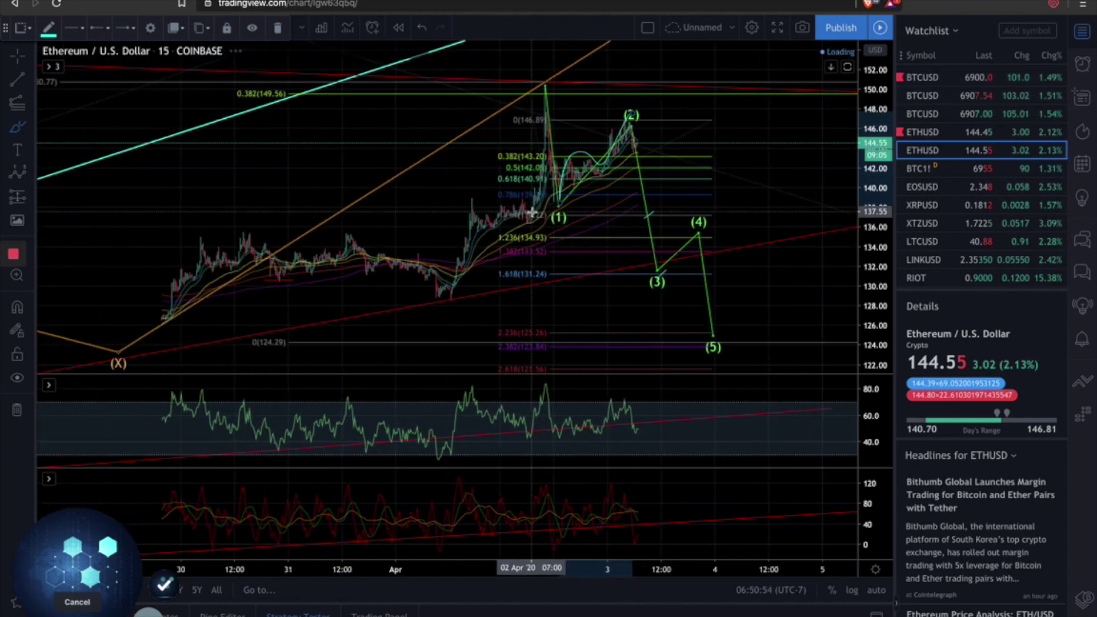
scroll(531, 212, "down", 3)
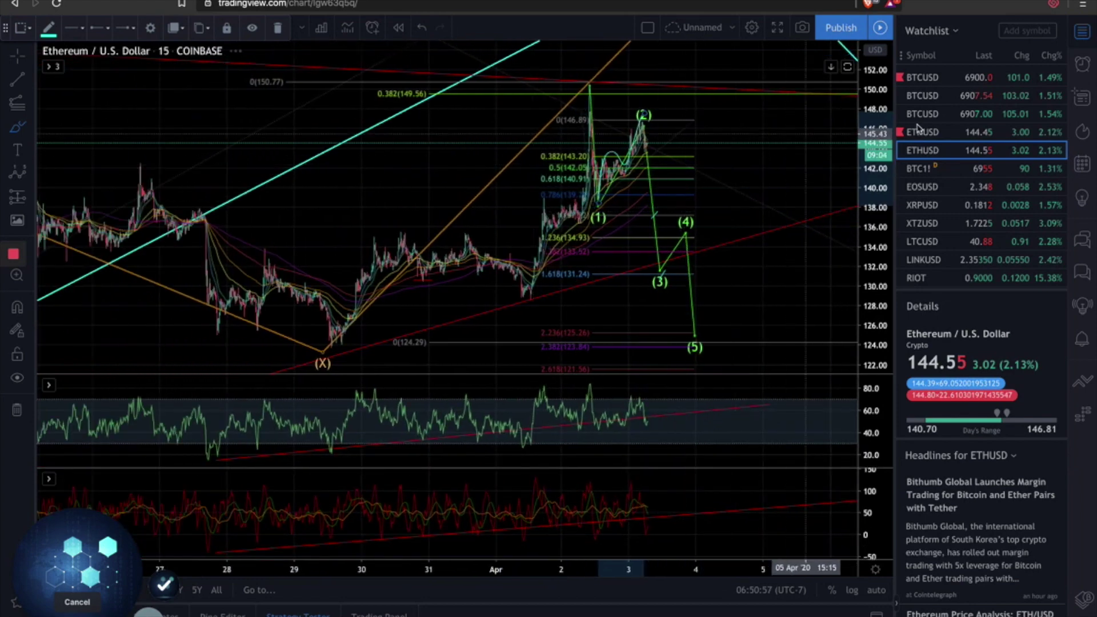
left_click_drag(885, 80, 867, 229)
scroll(760, 272, "right", 5)
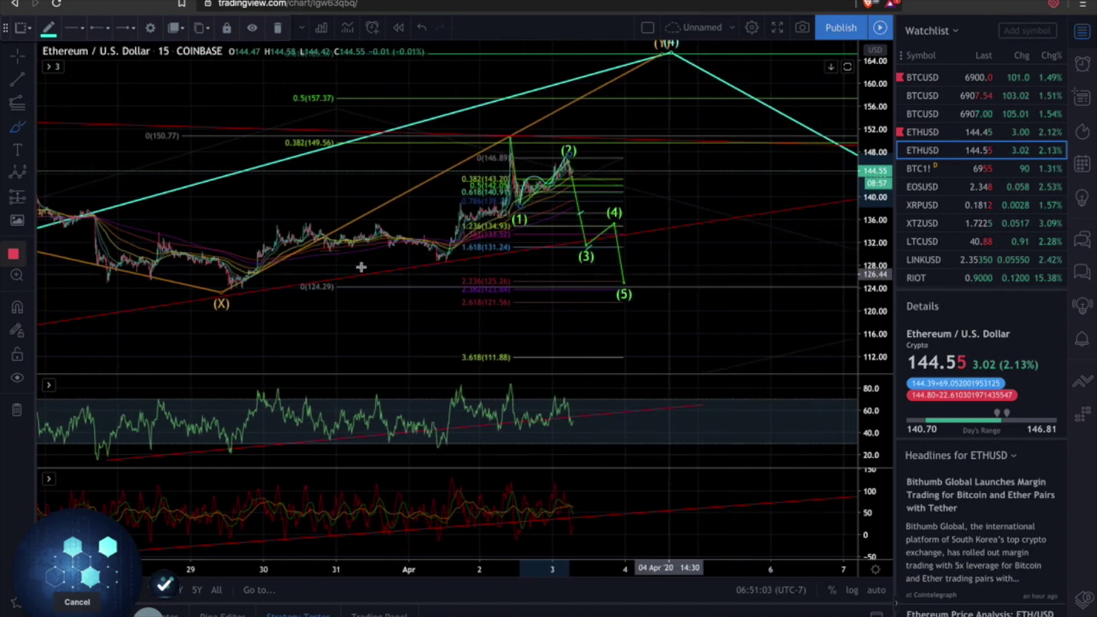
left_click(32, 200)
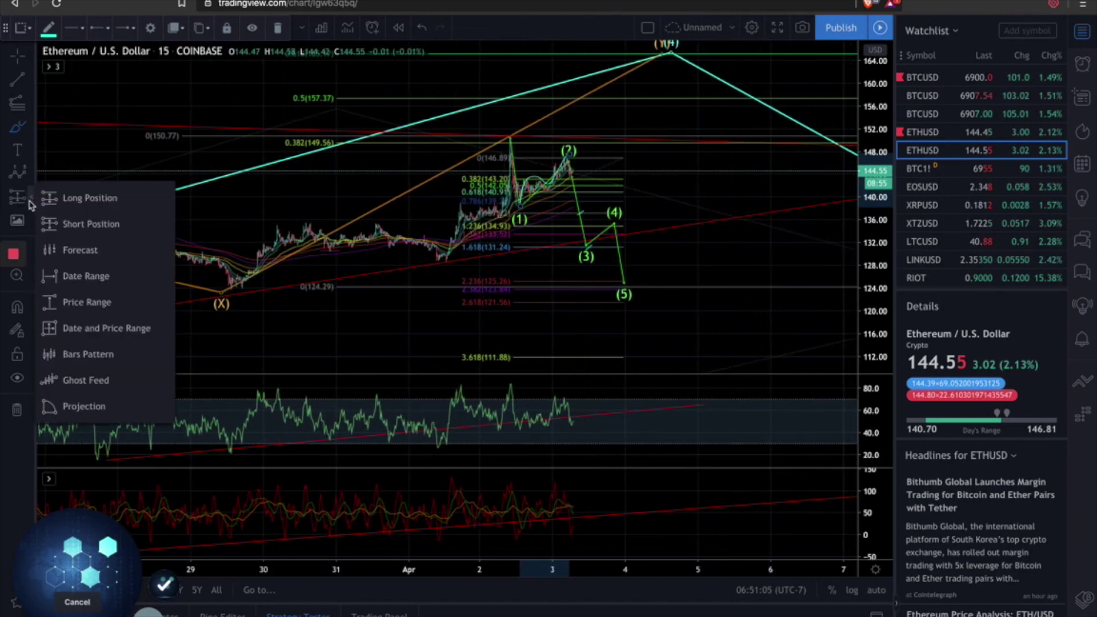
left_click(32, 177)
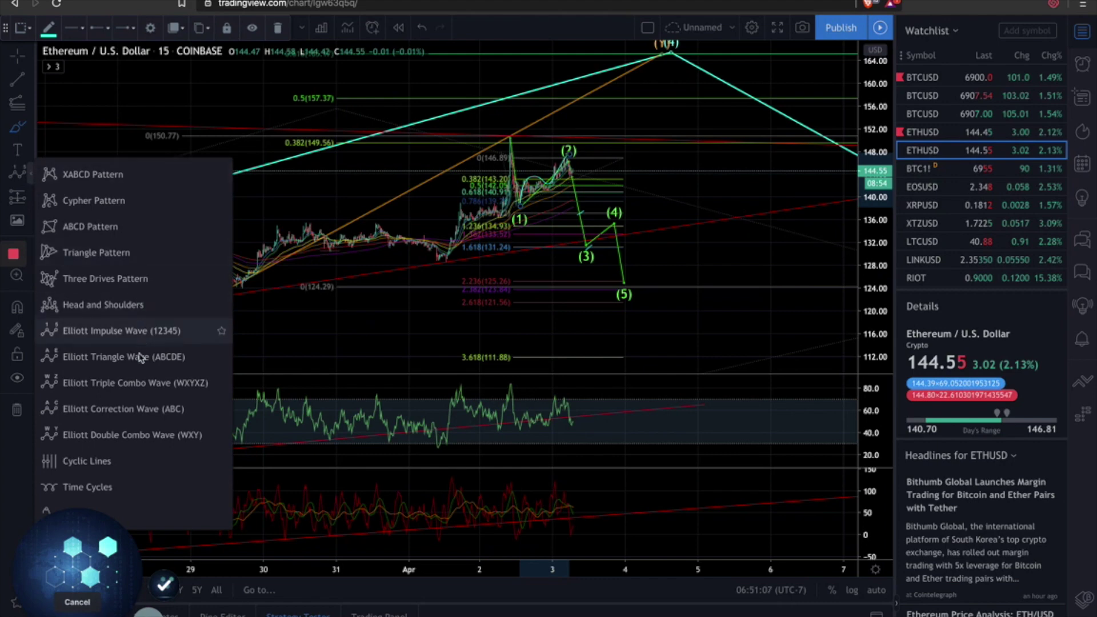
left_click(148, 409)
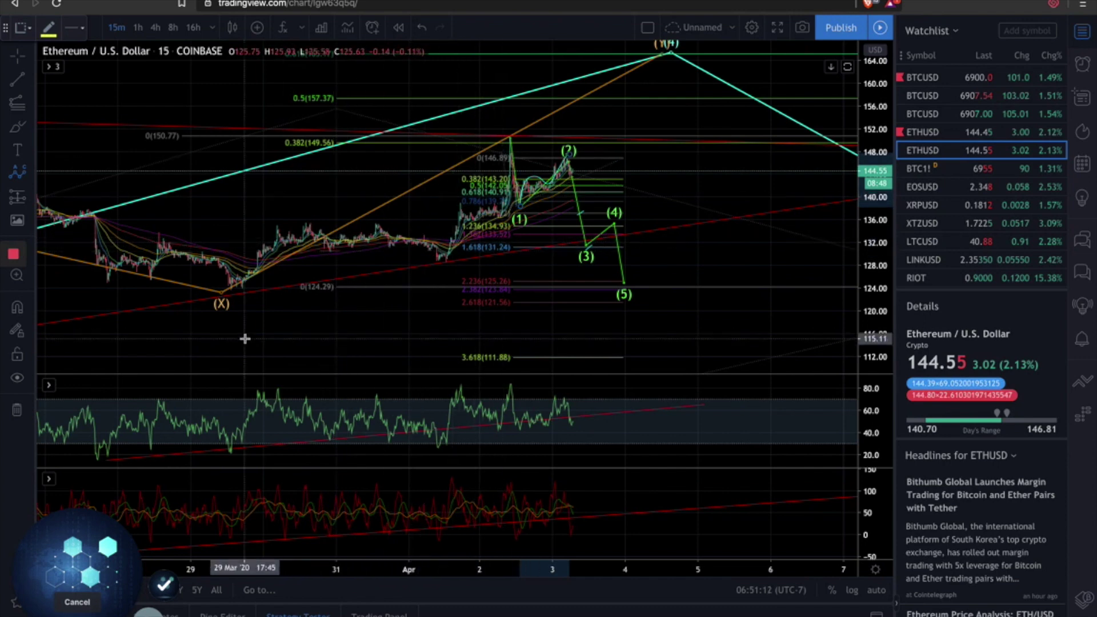
left_click(226, 291)
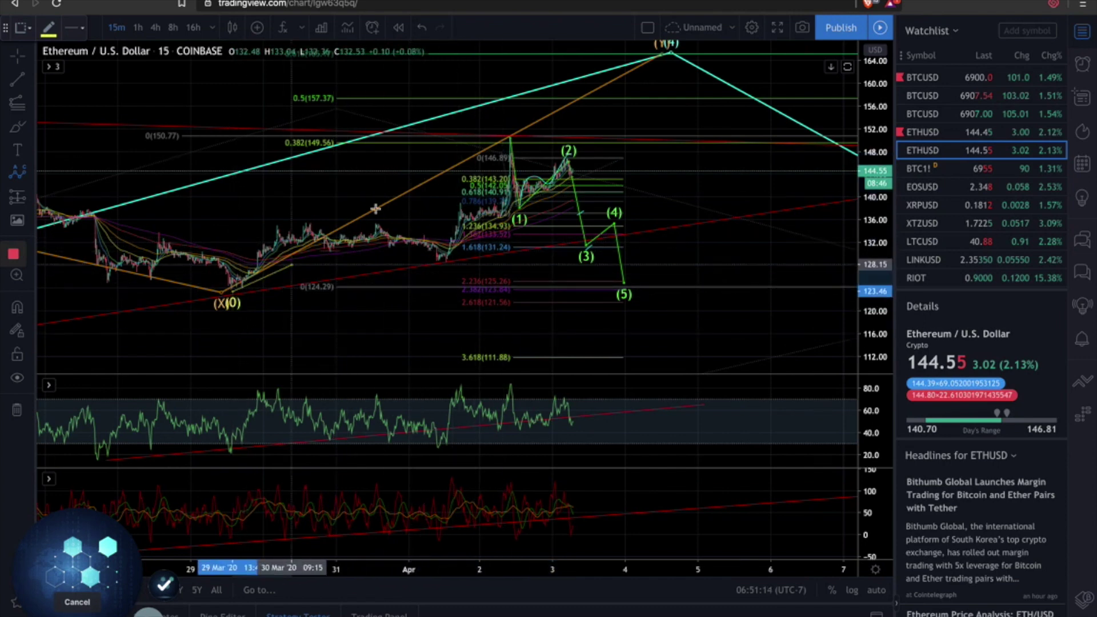
left_click(508, 139)
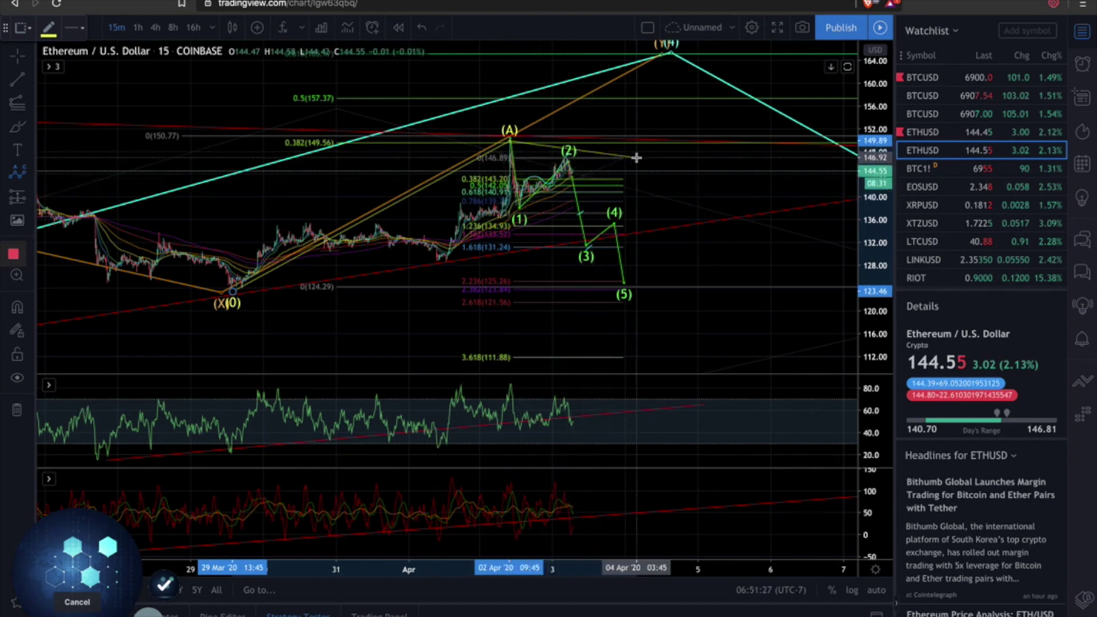
left_click(684, 222)
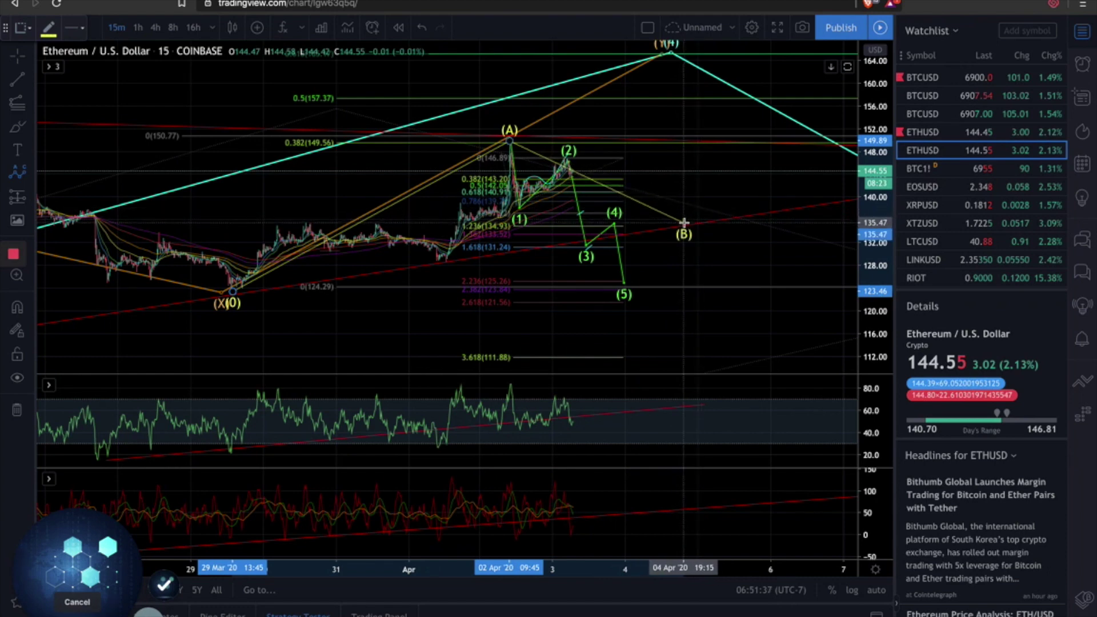
left_click(758, 55)
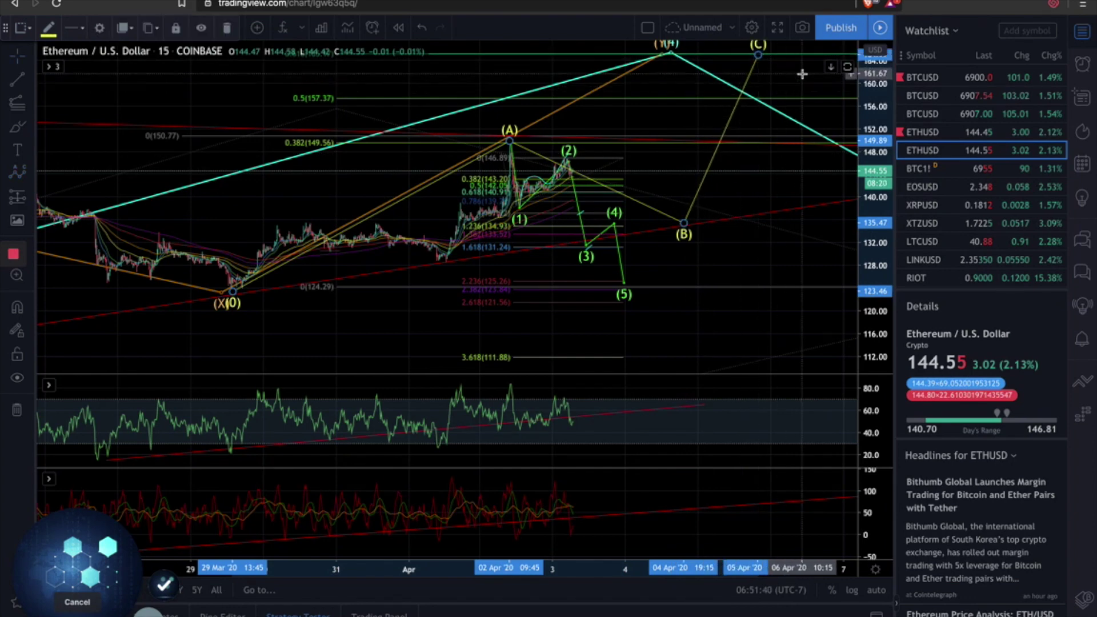
Add price labels beside the wave (B)–(C) leg at 157.44 and near wave (C) at 165.45
scroll(718, 334, "down", 5)
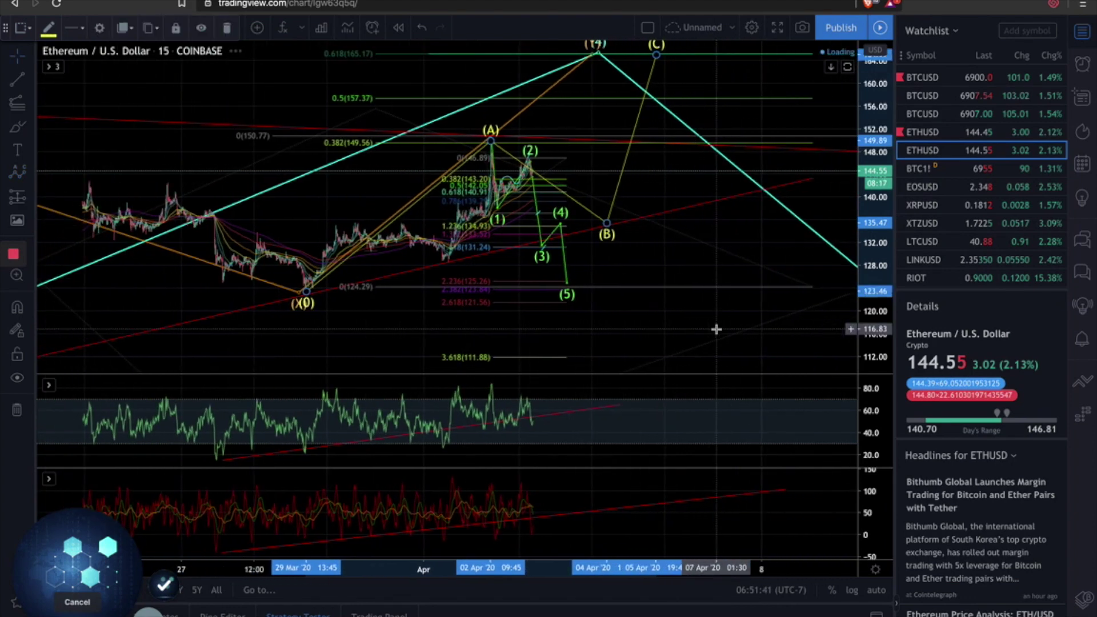
left_click_drag(656, 215, 638, 261)
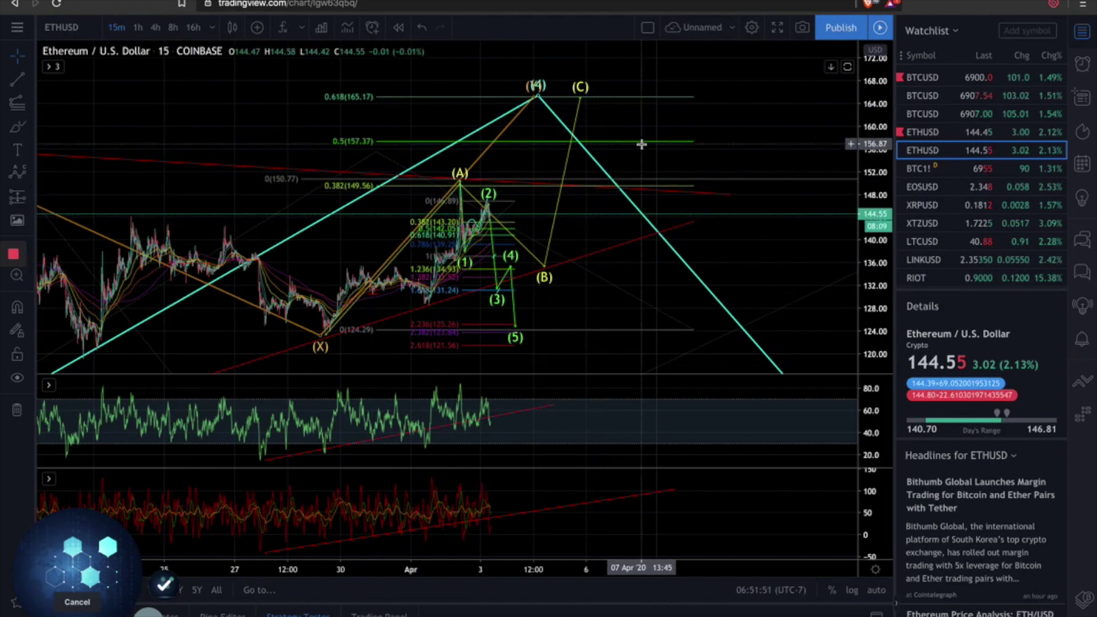
left_click(32, 153)
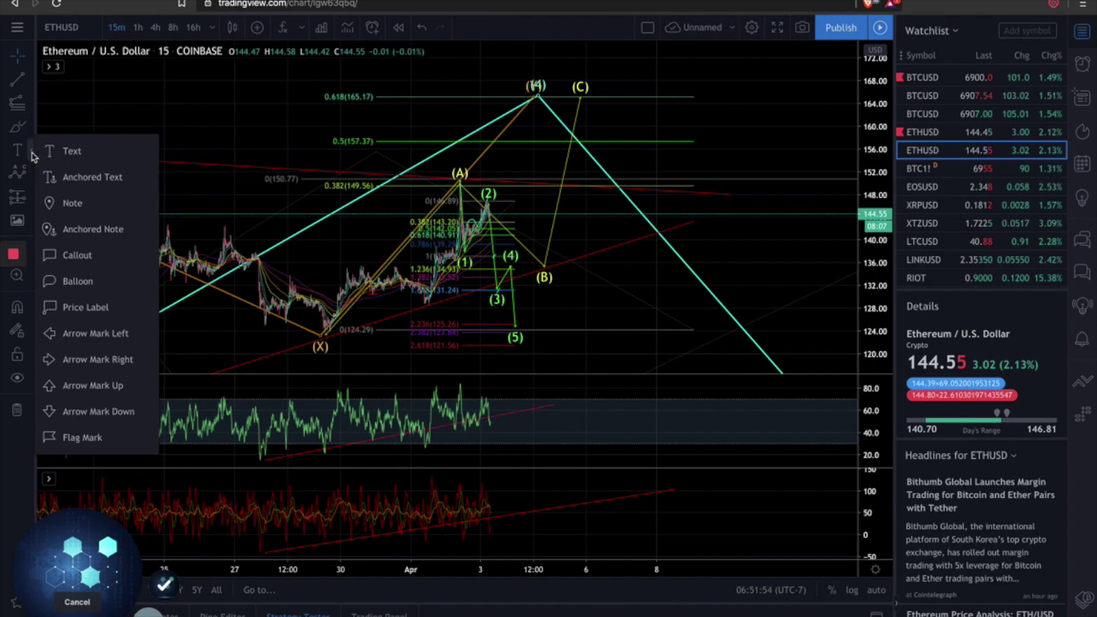
left_click(109, 306)
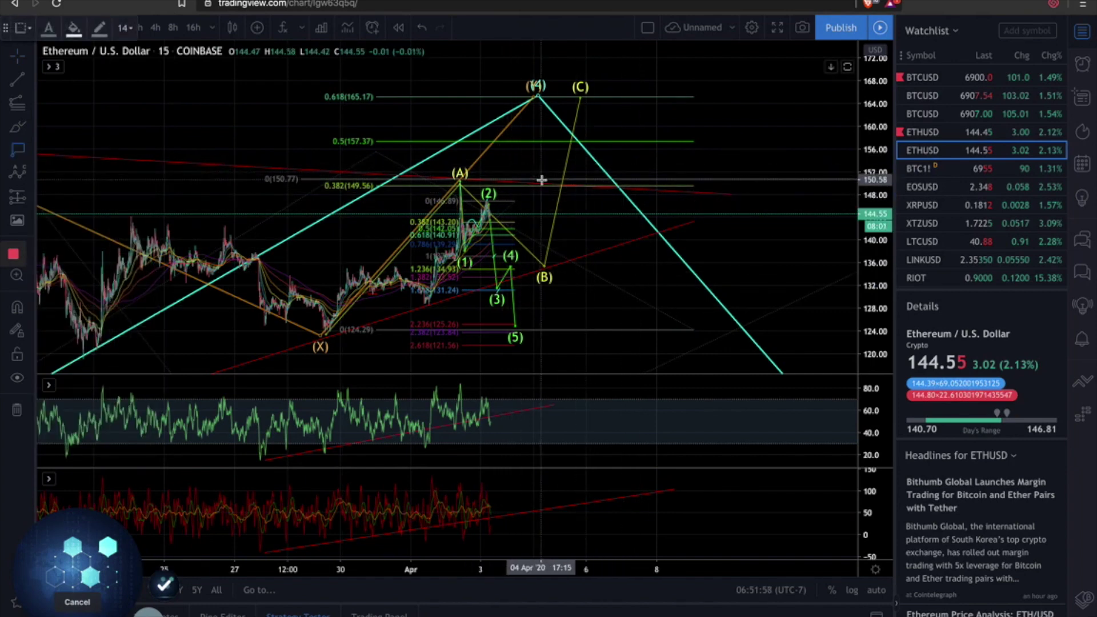
left_click(583, 140)
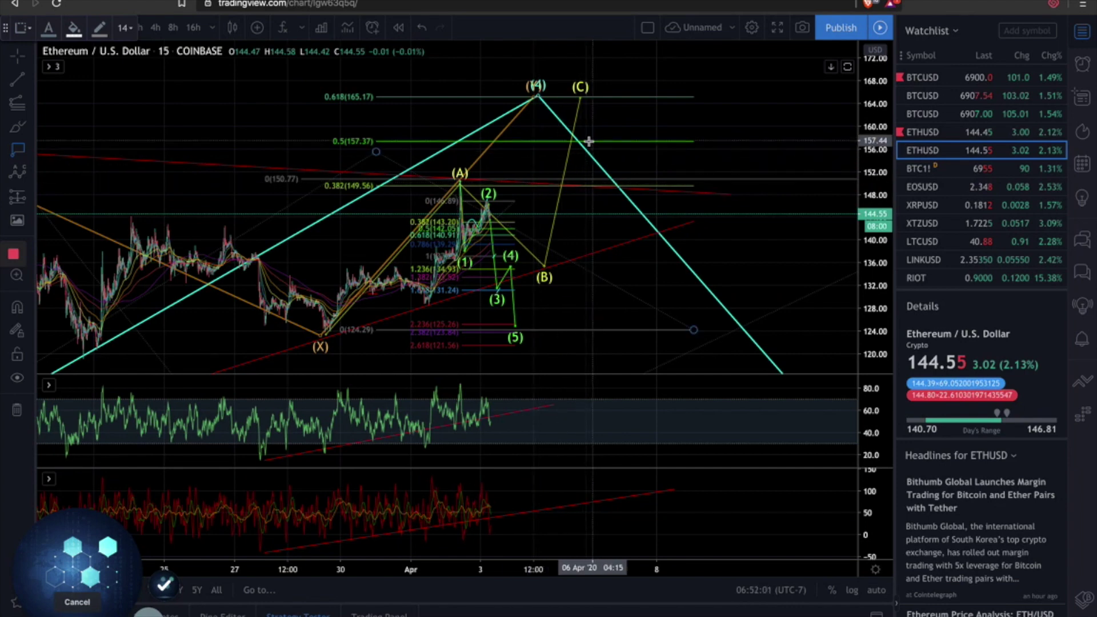
left_click(17, 149)
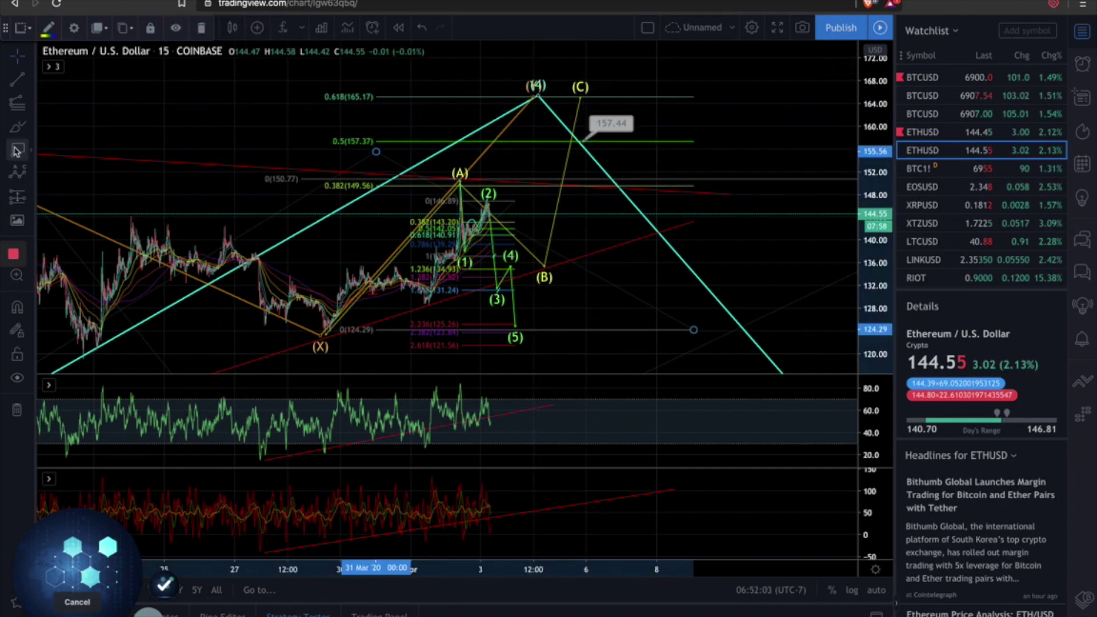
left_click(588, 96)
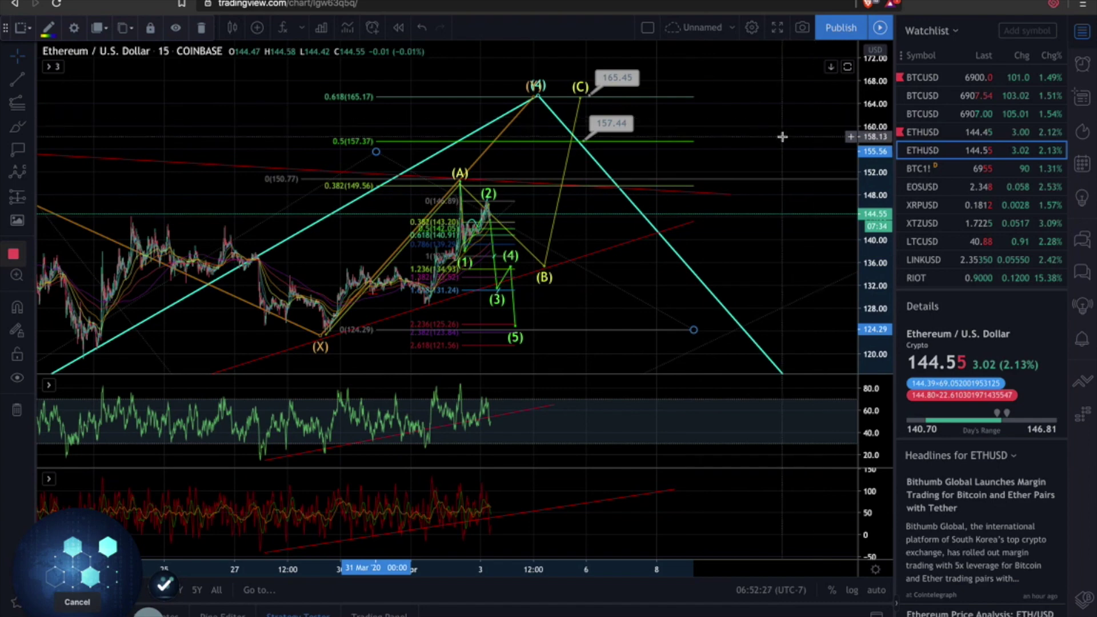
scroll(782, 137, "down", 1)
left_click_drag(874, 85, 878, 173)
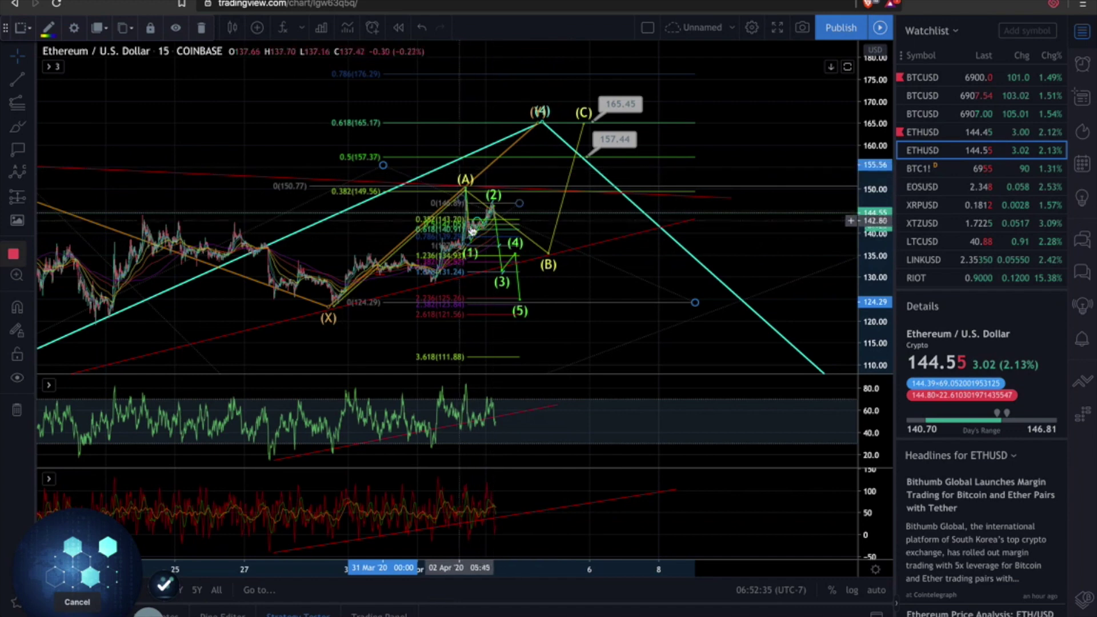
left_click(495, 216)
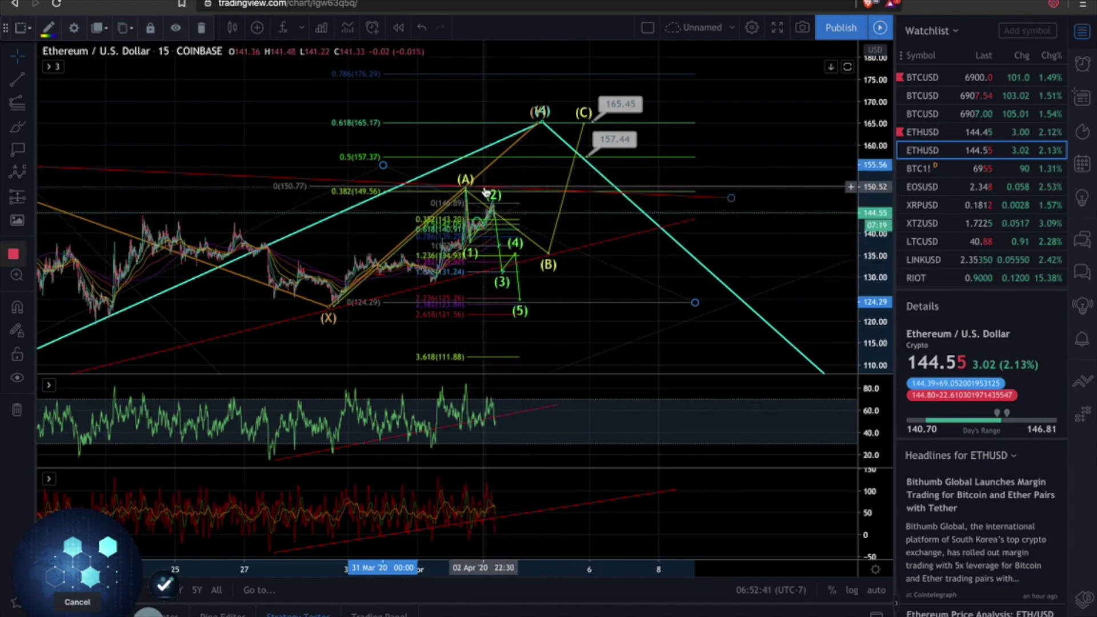
left_click(621, 274)
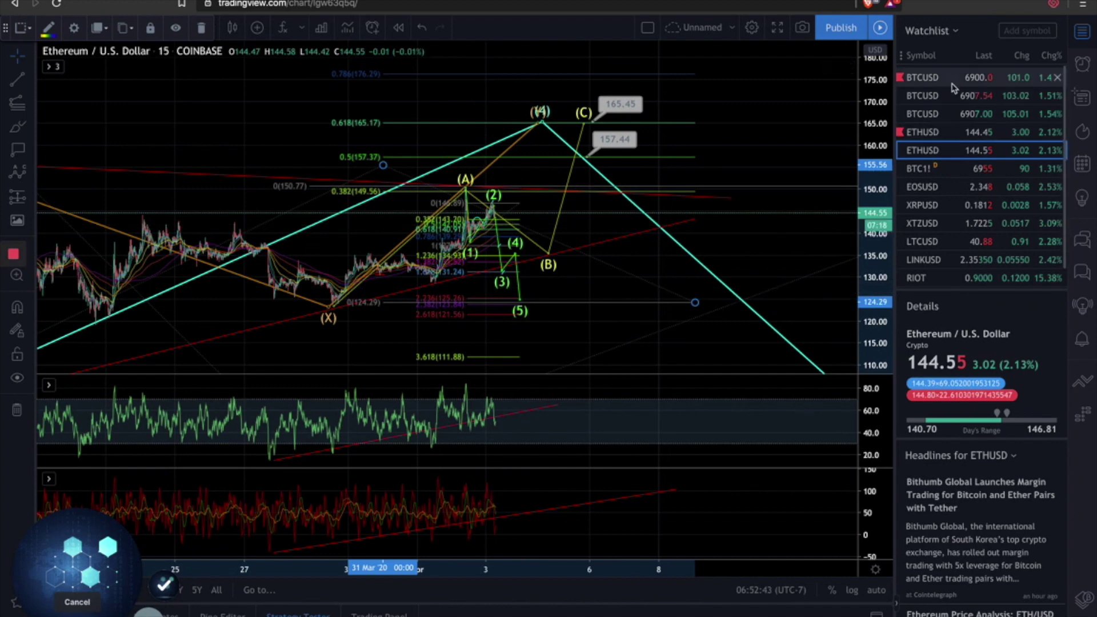
Switch to the Bybit BTCUSD perpetual futures chart from the watchlist, reloading the page and selecting the symbol again
left_click(921, 77)
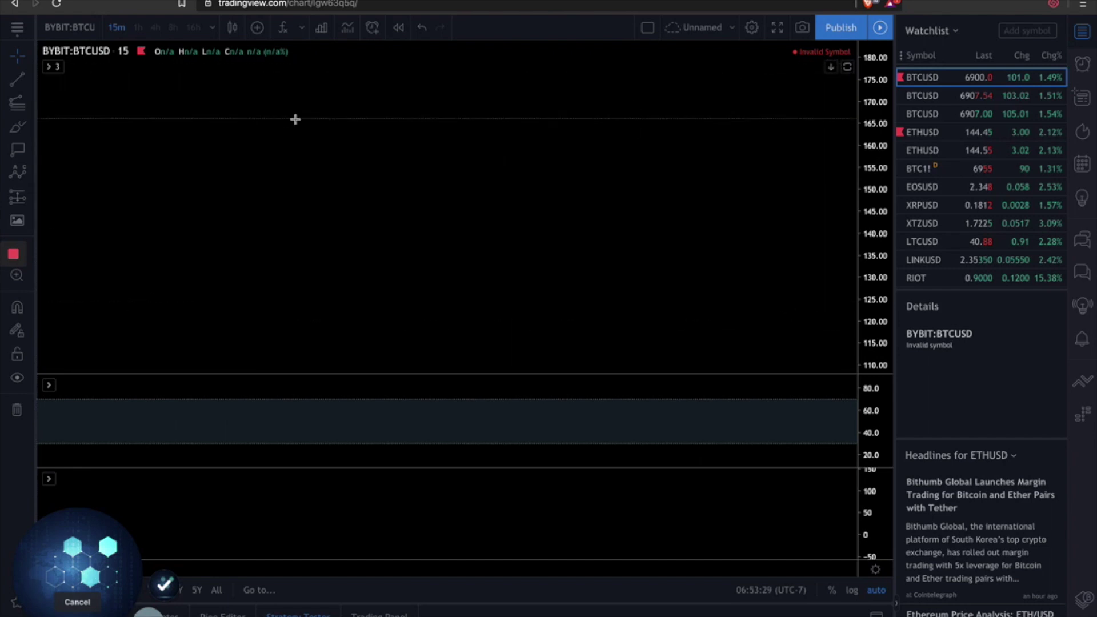
left_click(57, 4)
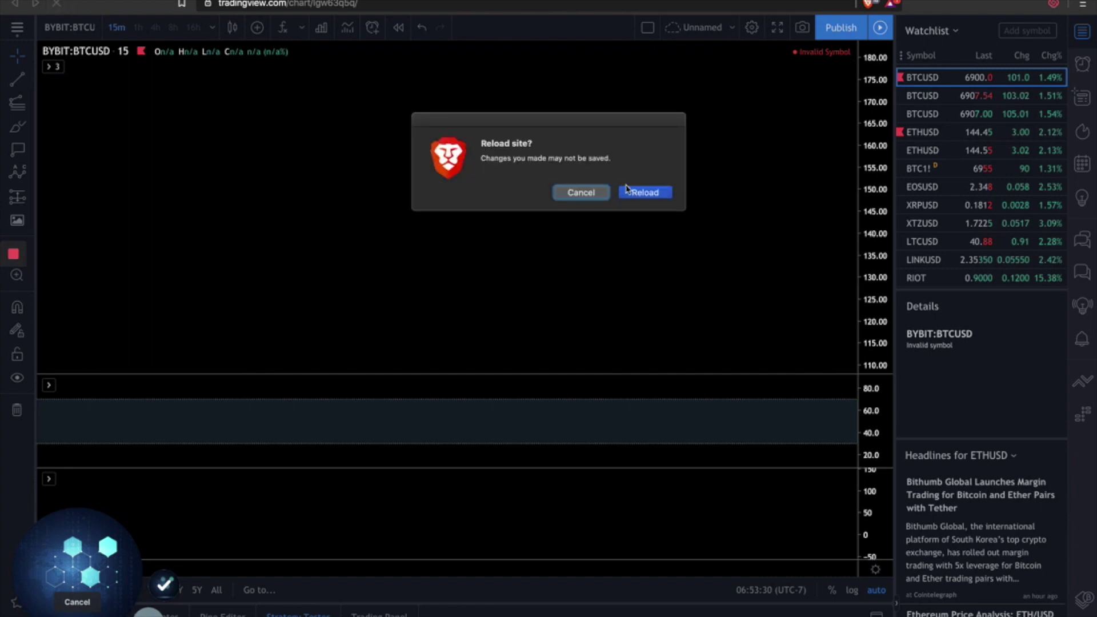
left_click(645, 193)
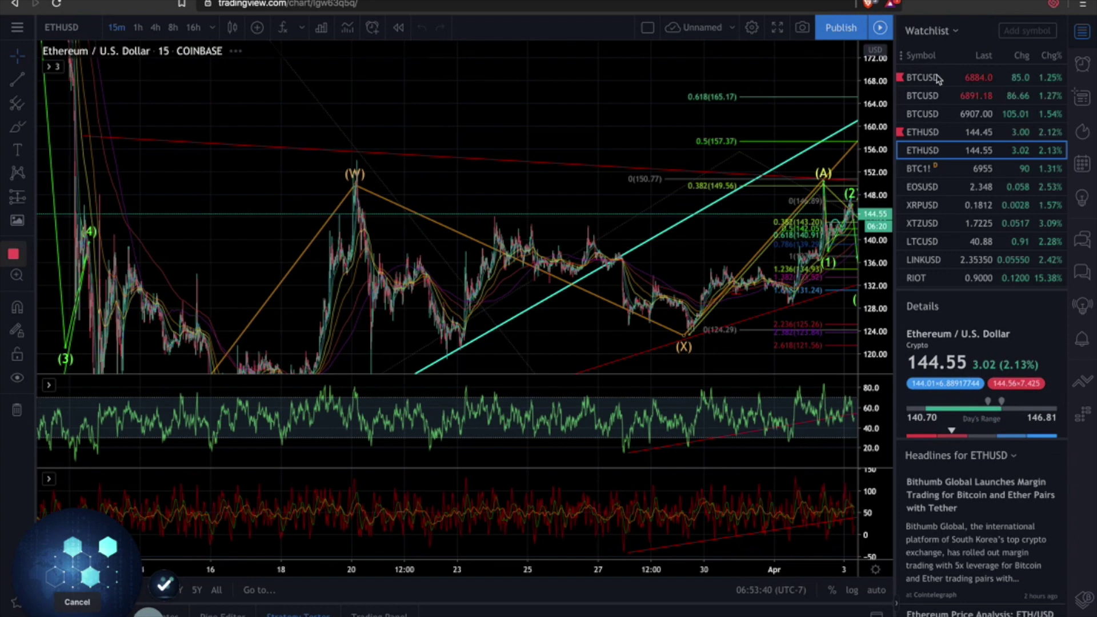
left_click(937, 78)
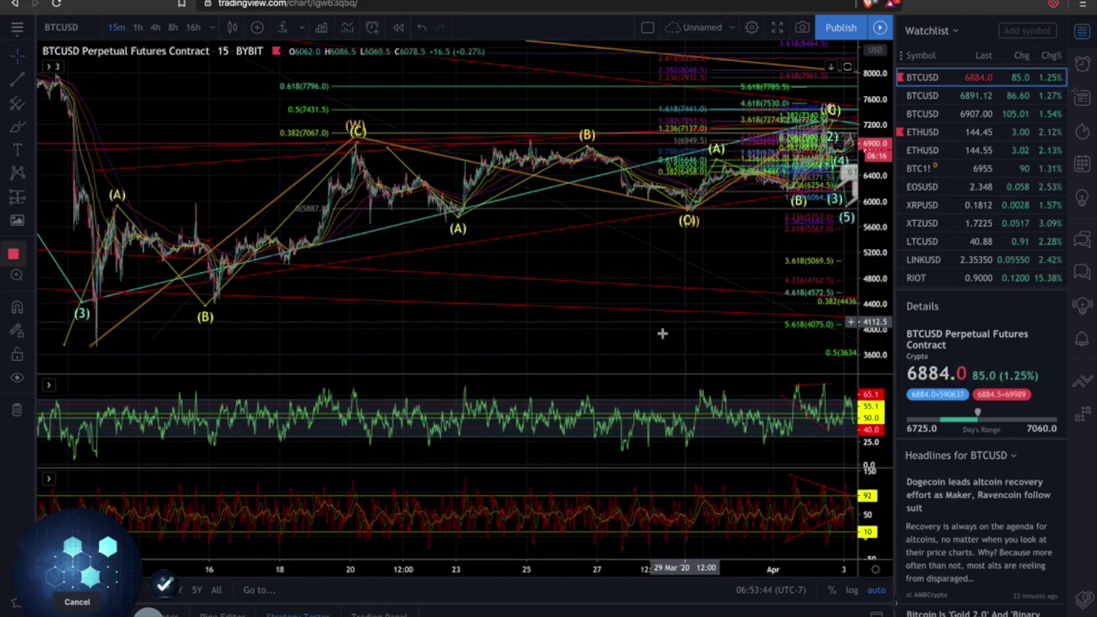
Move the third point of the trend-based Fibonacci extension on the wave (1)–(2) decline up to the recent high at 7060.0
scroll(638, 242, "up", 4)
scroll(639, 244, "up", 4)
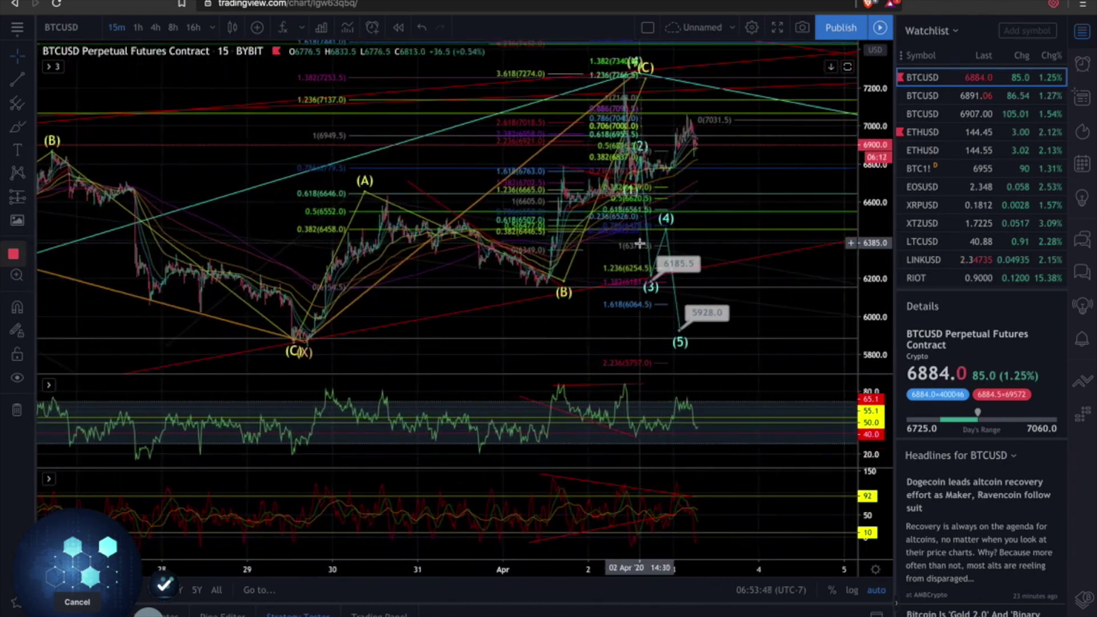
scroll(639, 243, "up", 5)
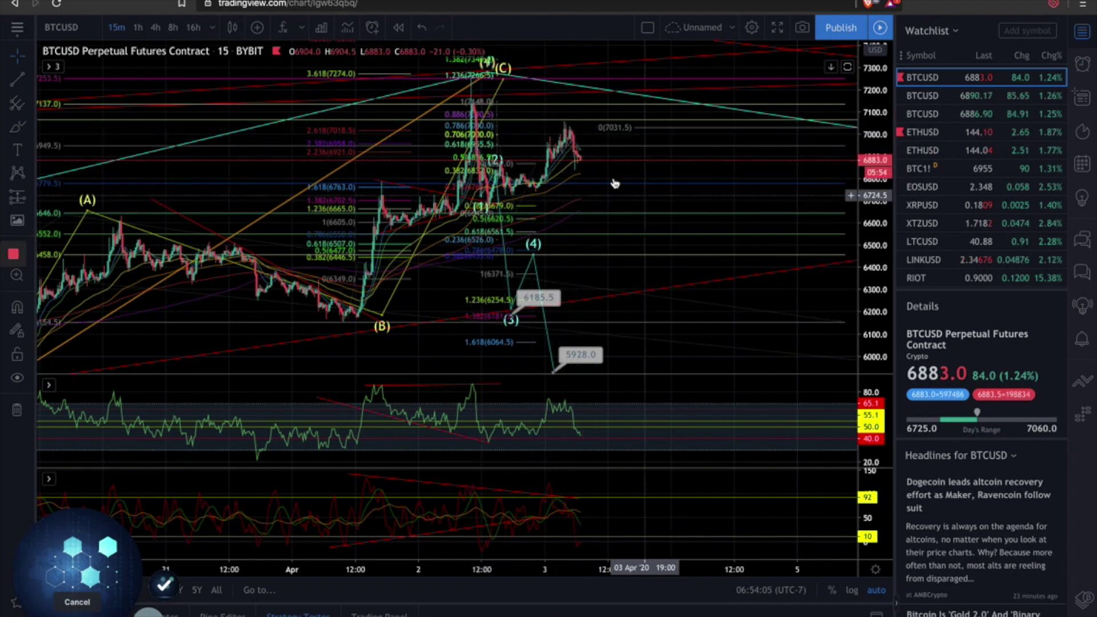
scroll(655, 177, "down", 2)
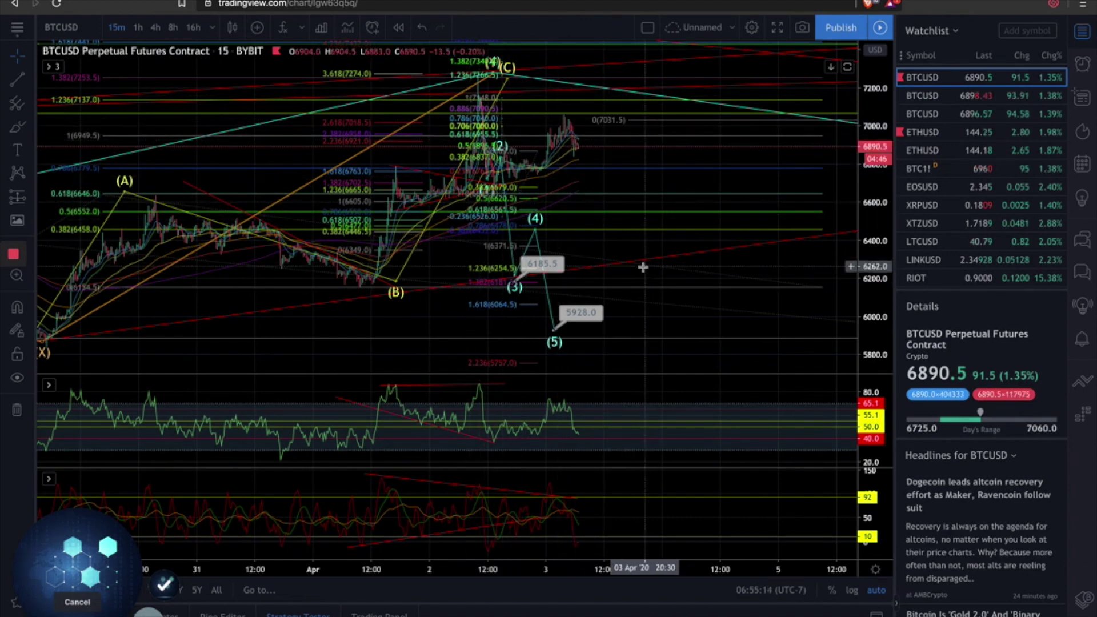
scroll(663, 197, "up", 3)
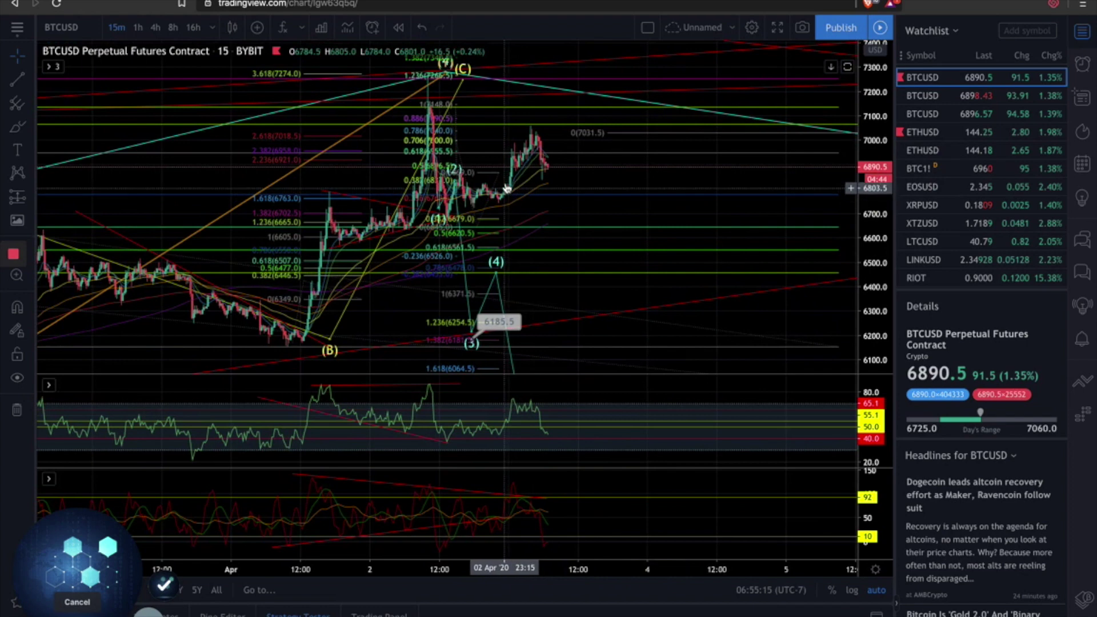
mouse_move(501, 174)
left_mouse_down()
mouse_move(598, 173)
mouse_move(624, 125)
left_mouse_up()
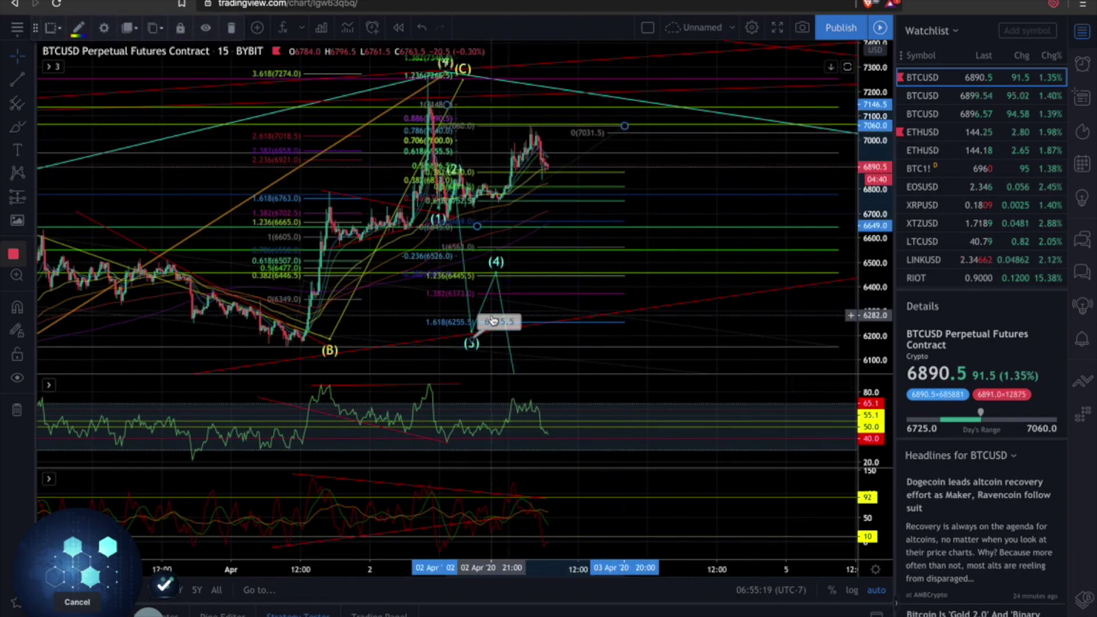
Delete the 6185.5 price label and the projected (1)–(5) impulse wave
left_click(497, 325)
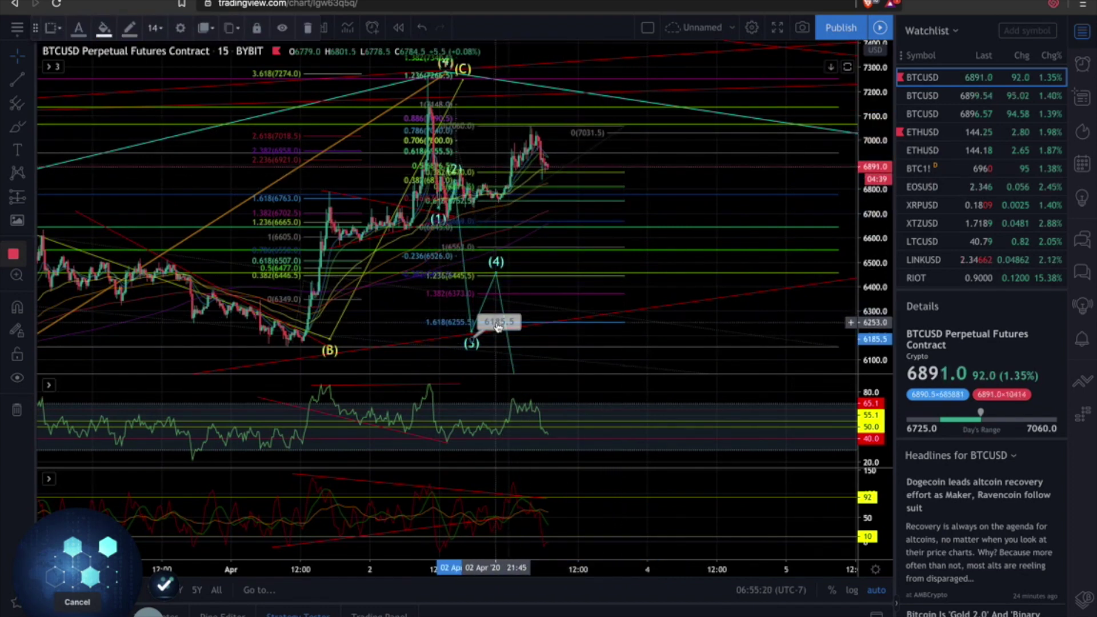
left_click(497, 270)
key("Delete")
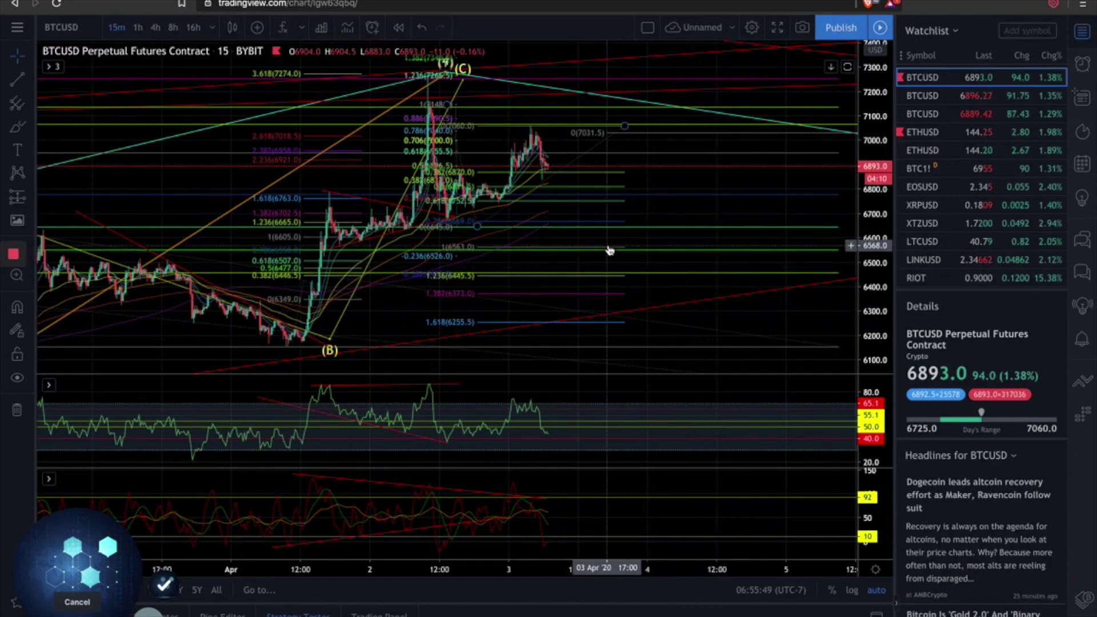
scroll(607, 247, "down", 3)
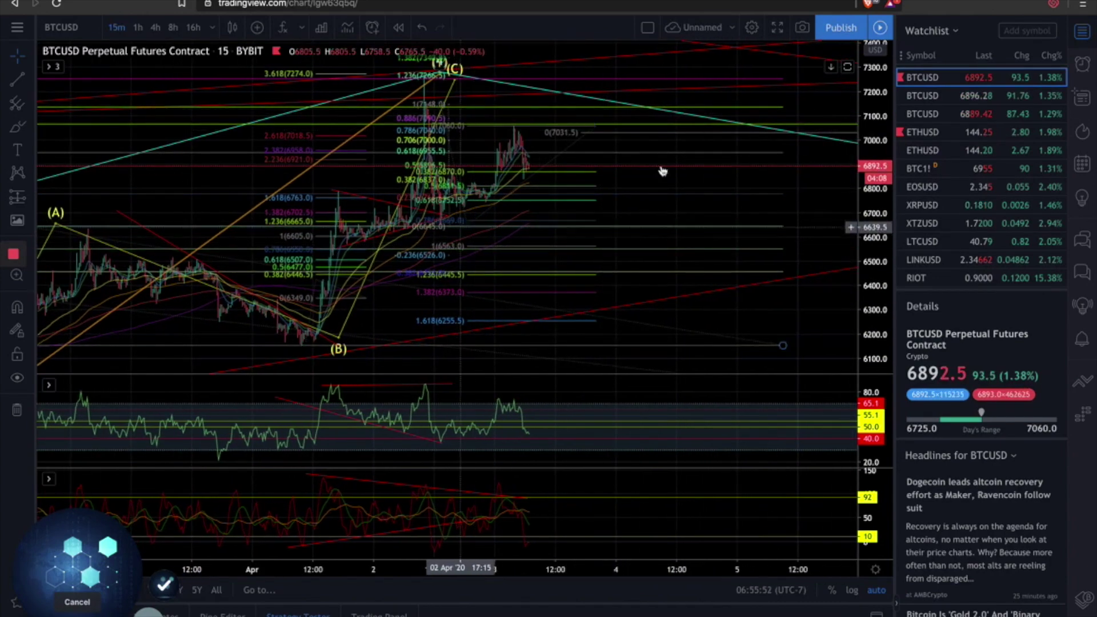
left_click_drag(877, 166, 880, 257)
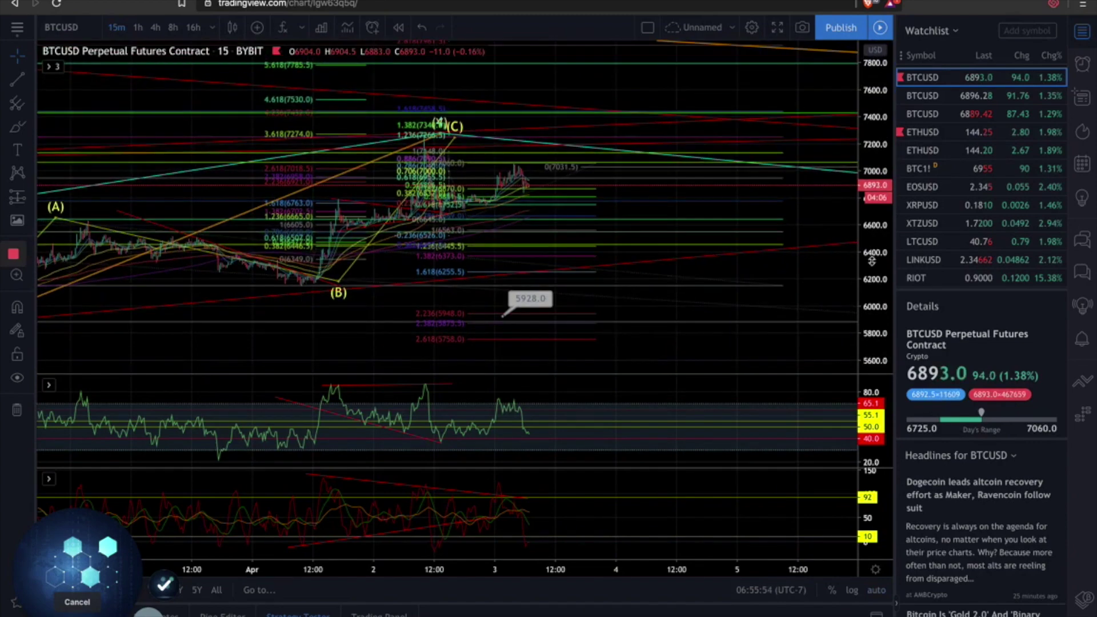
left_click_drag(798, 97, 786, 173)
scroll(787, 173, "down", 3)
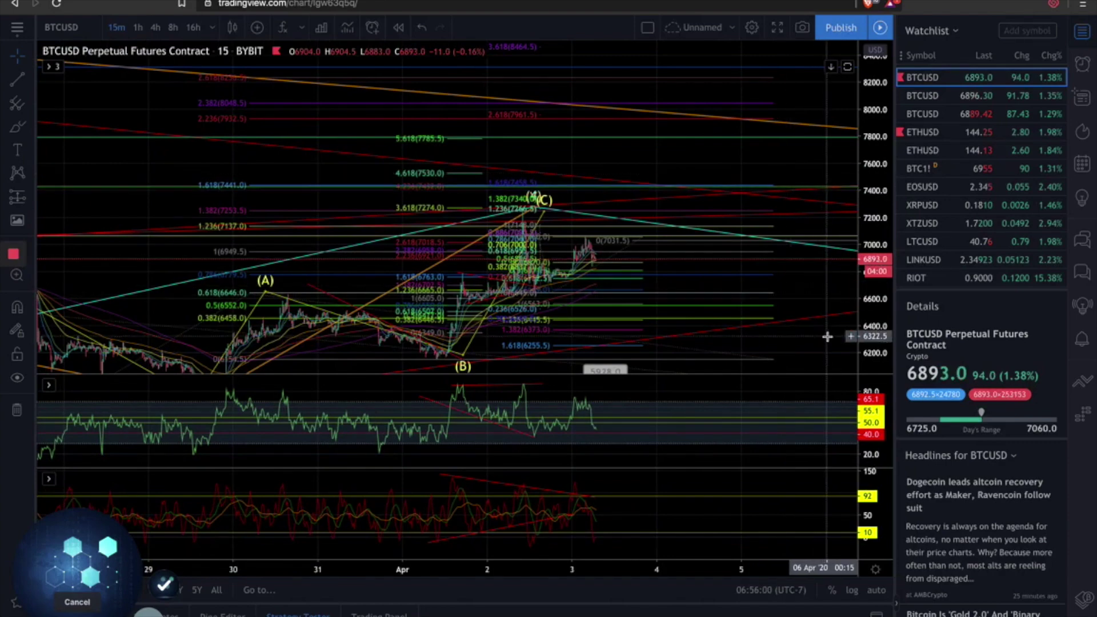
left_click_drag(818, 330, 793, 230)
scroll(683, 232, "up", 4)
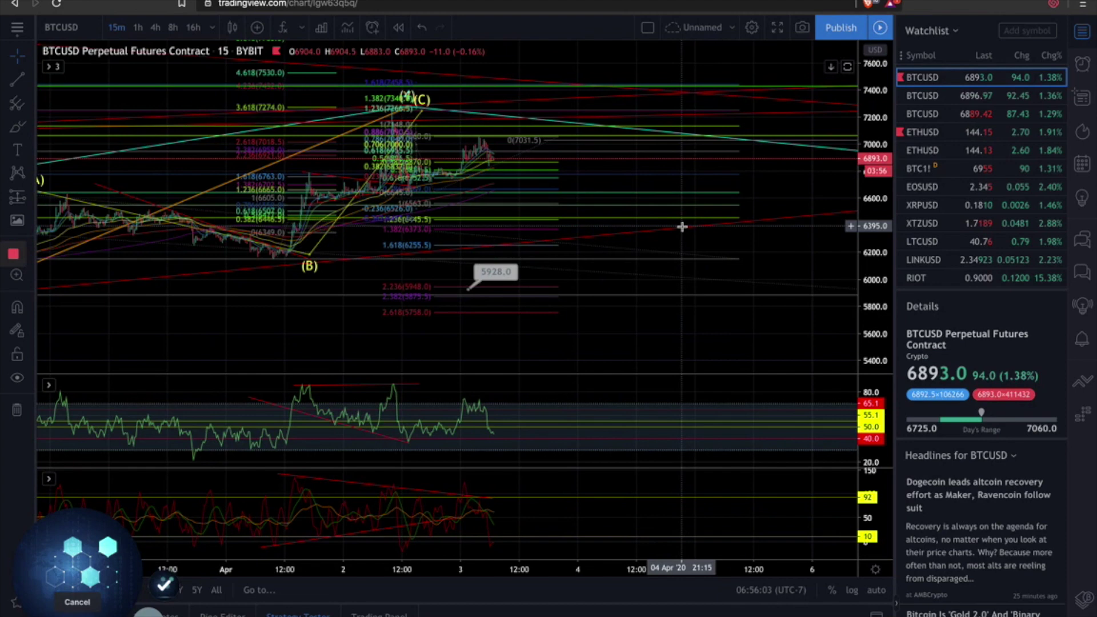
Switch to the Coinbase Bitcoin / U.S. Dollar chart and set it to the 1-hour timeframe
left_click(1017, 95)
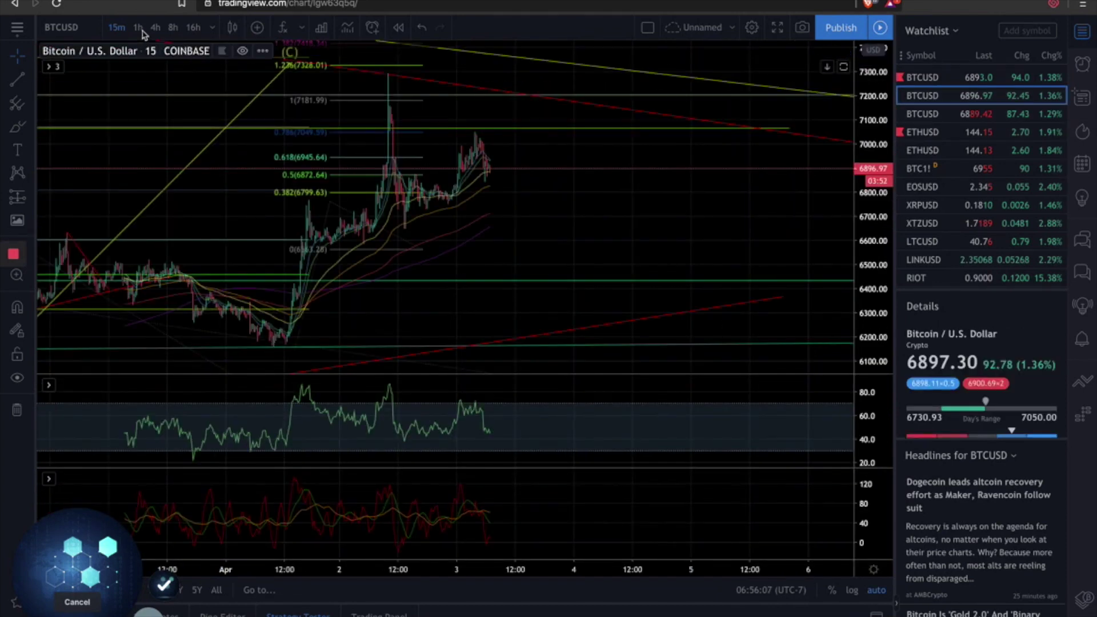
left_click(155, 28)
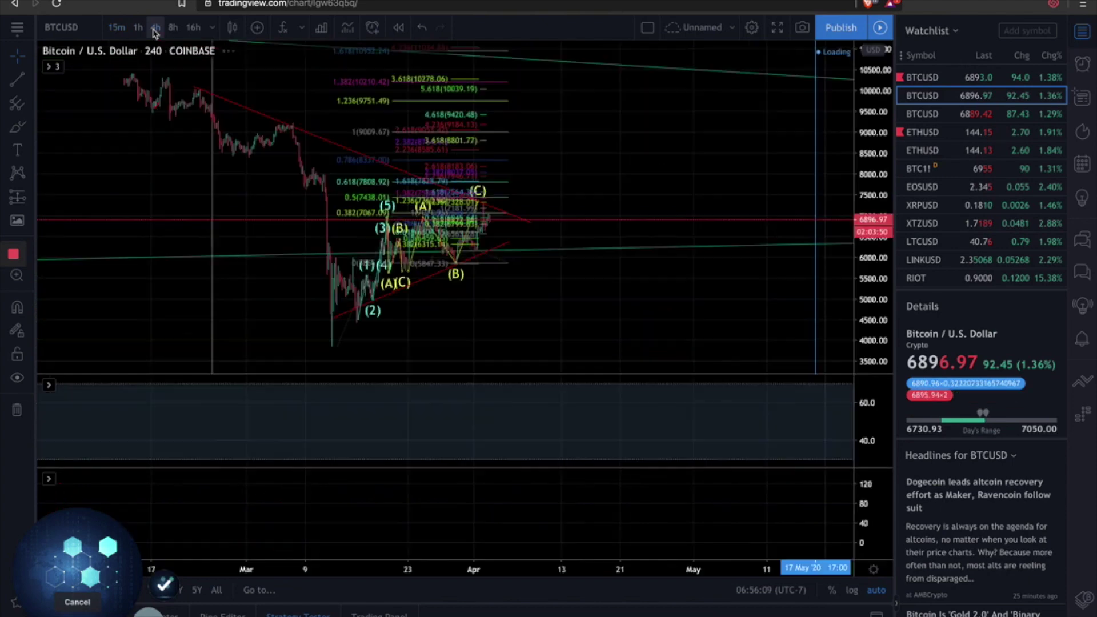
left_click(139, 28)
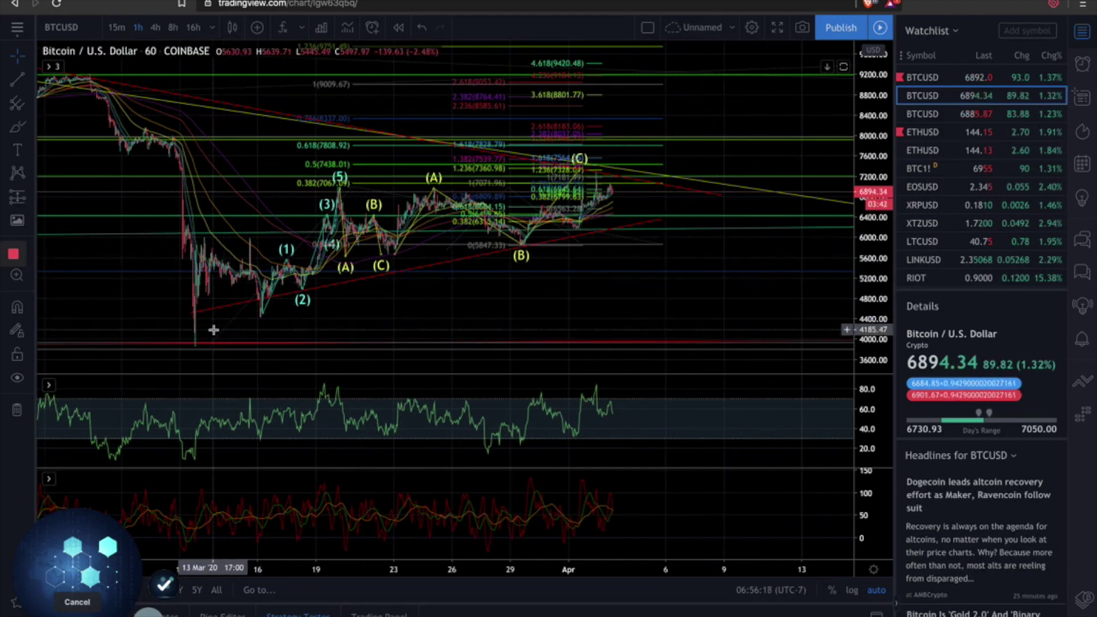
Draw an Elliott Double Combo Wave (WXY) from the 3891.03 low, with (W) at 7001.87, (X) at 5836.91 and (Y) at 7693.17
left_click(17, 172)
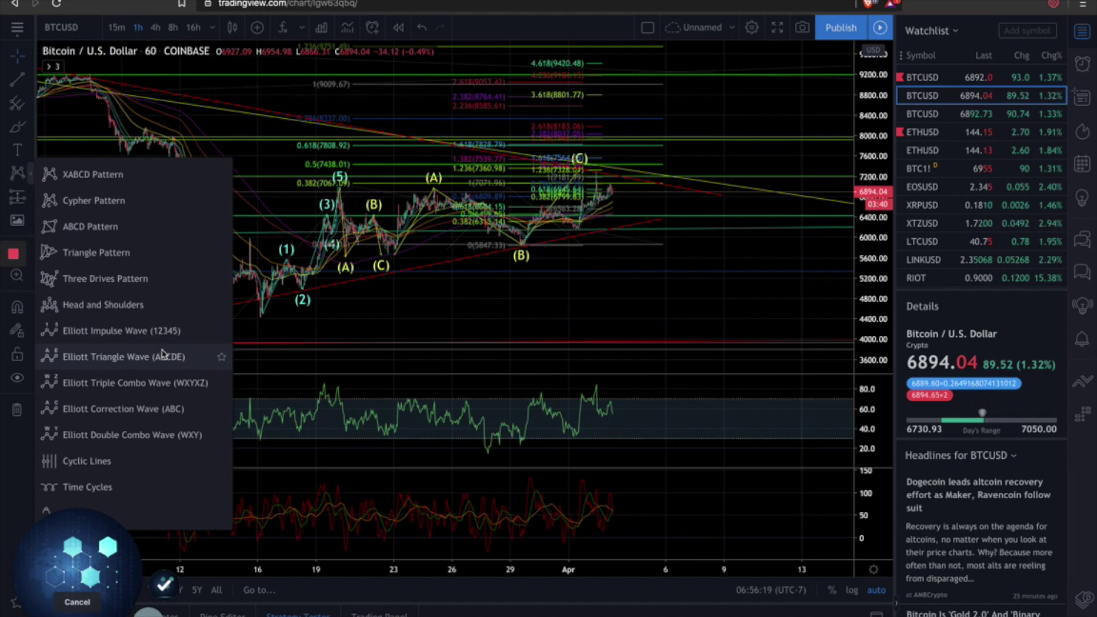
left_click(176, 436)
left_click(195, 344)
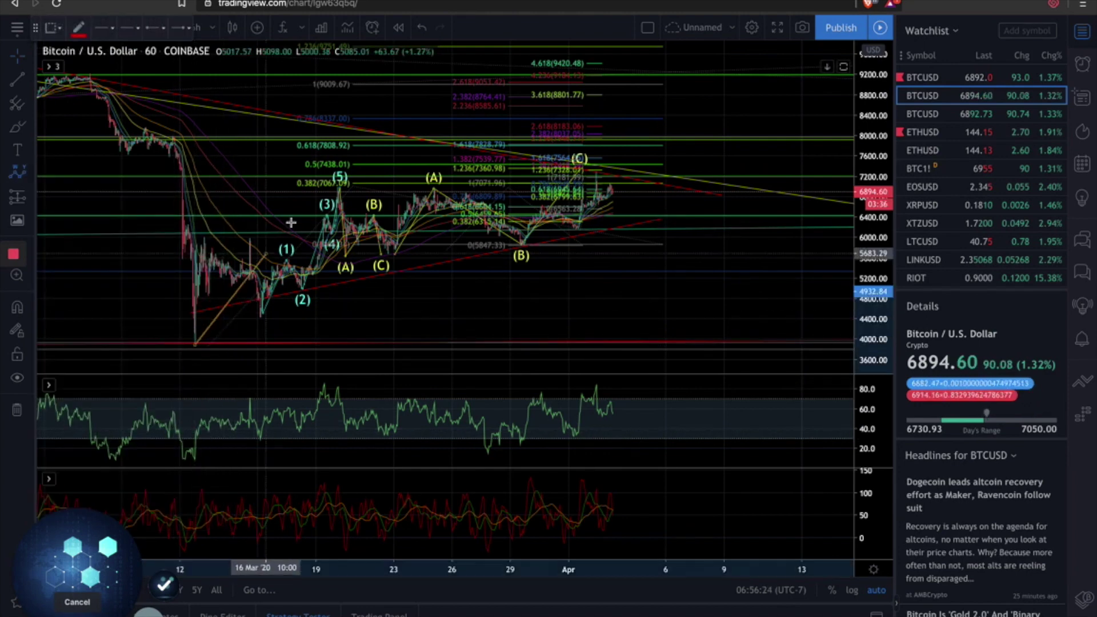
left_click(338, 183)
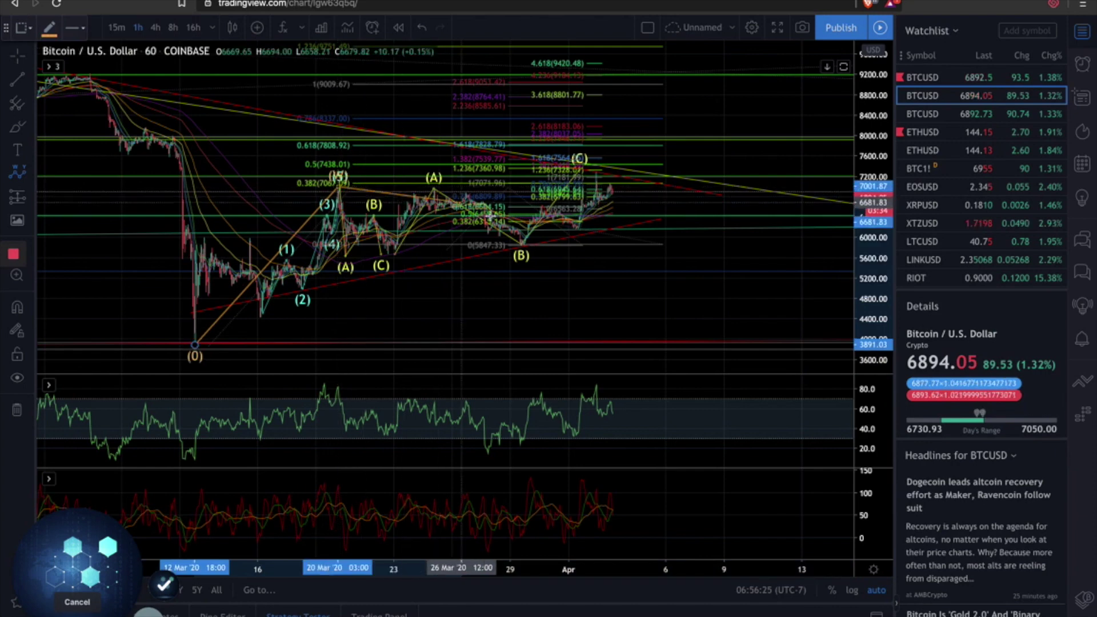
left_click(522, 244)
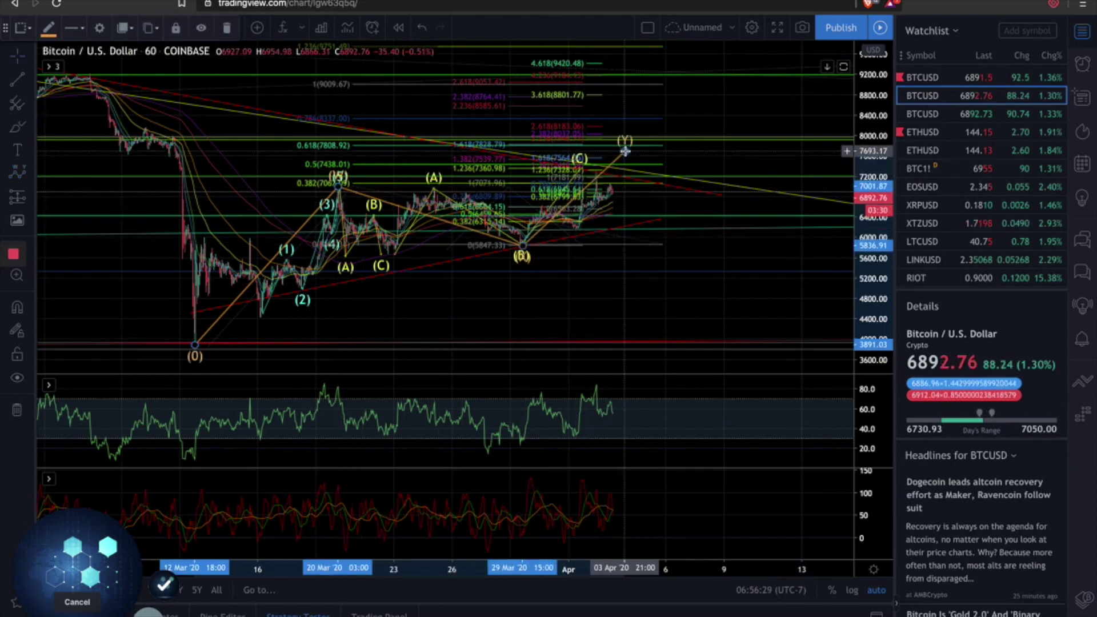
left_click(624, 152)
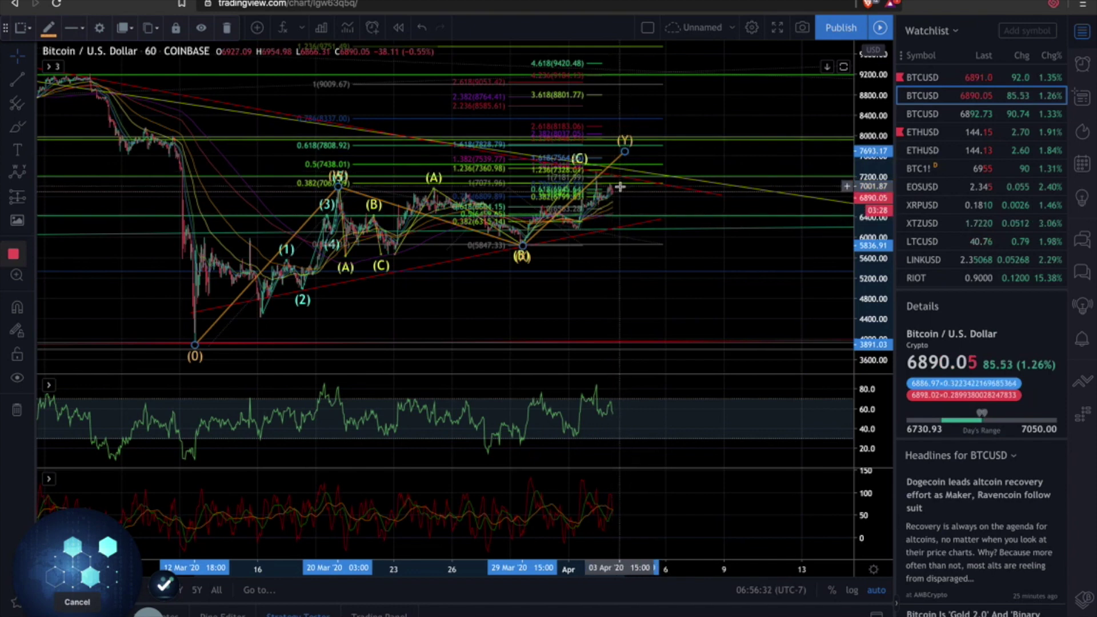